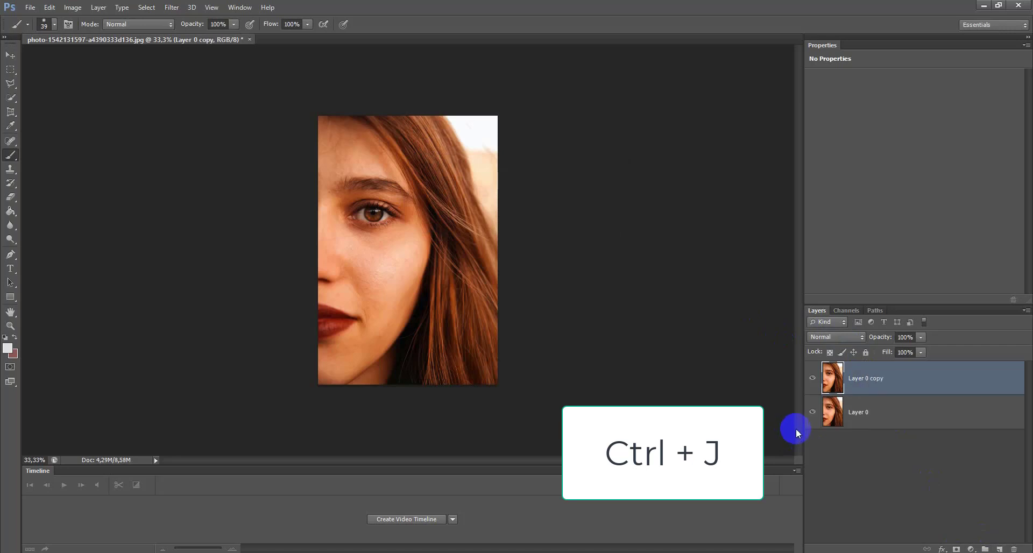
Duplicate the Layer 0 copy layer and rename the new top layer LF
key("ctrl+j")
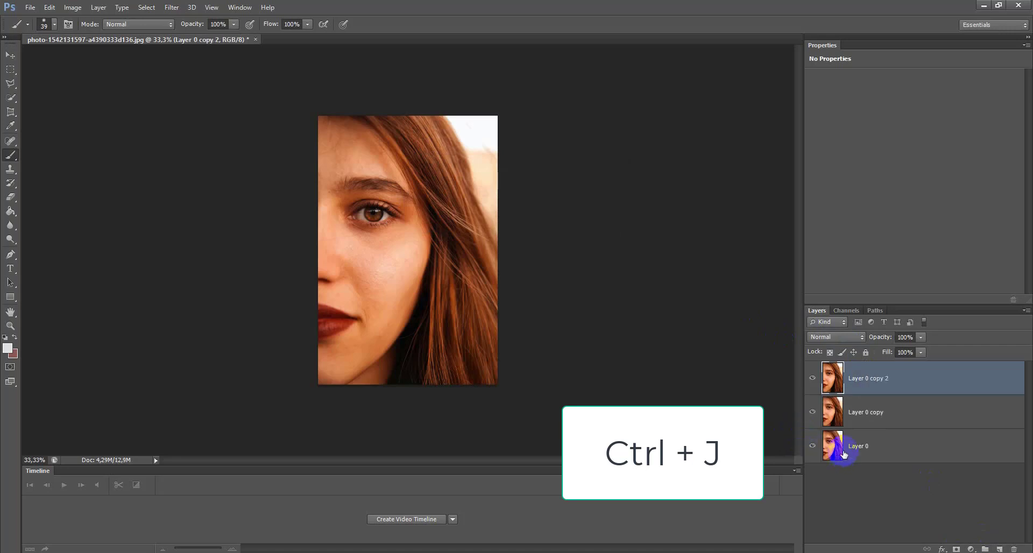
left_click(859, 416)
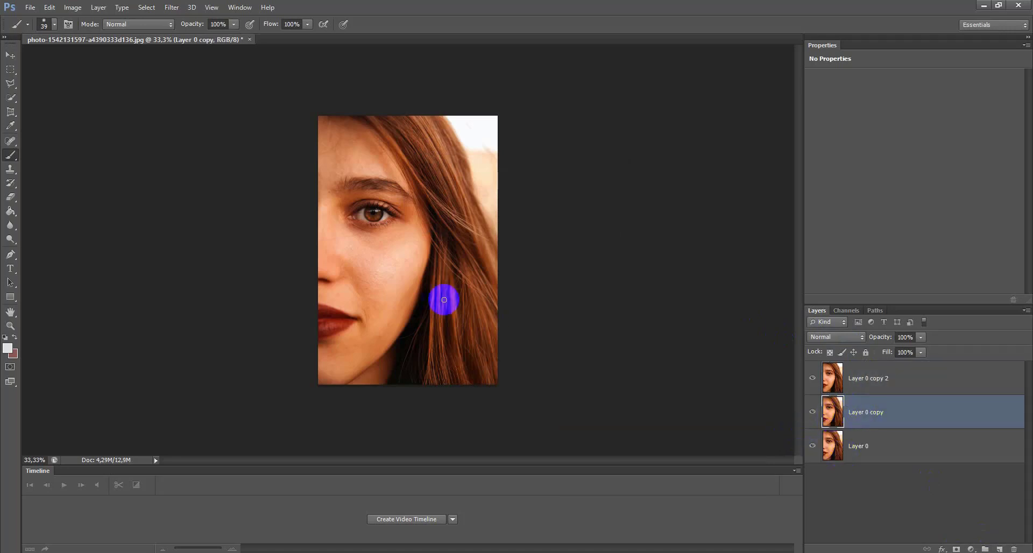
left_click(877, 380)
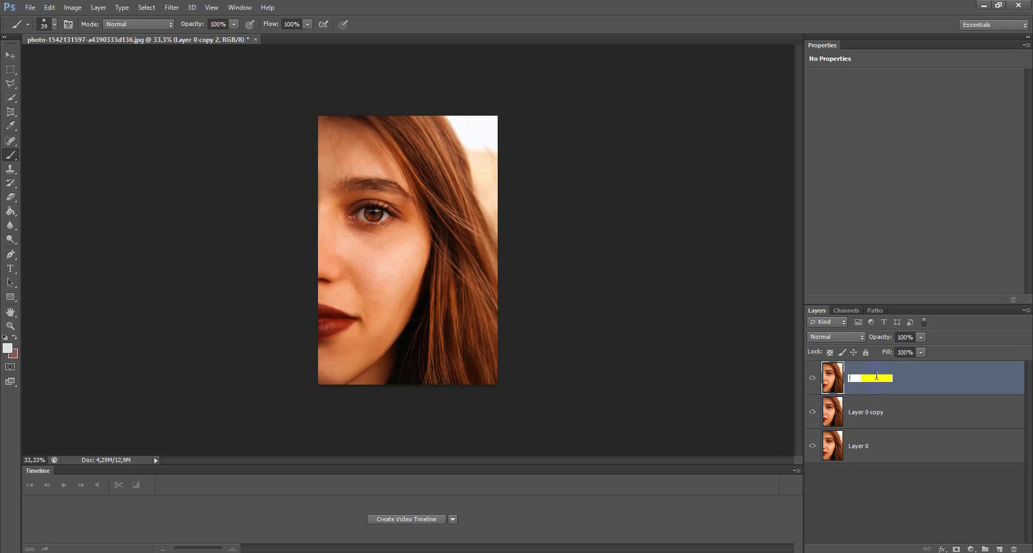
type("LF")
key("Return")
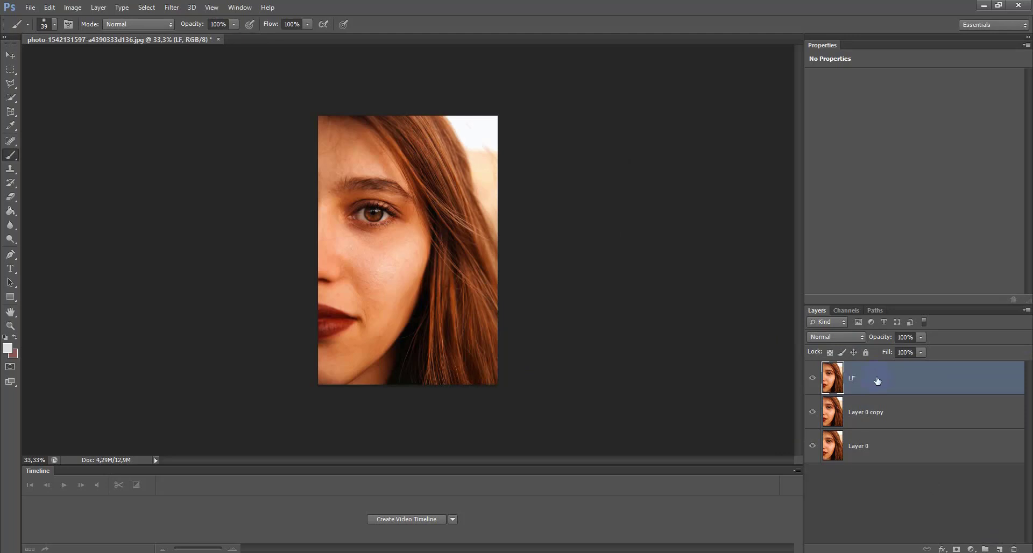
Set the LF layer's blend mode to Vivid Light and invert its colors
left_click(853, 337)
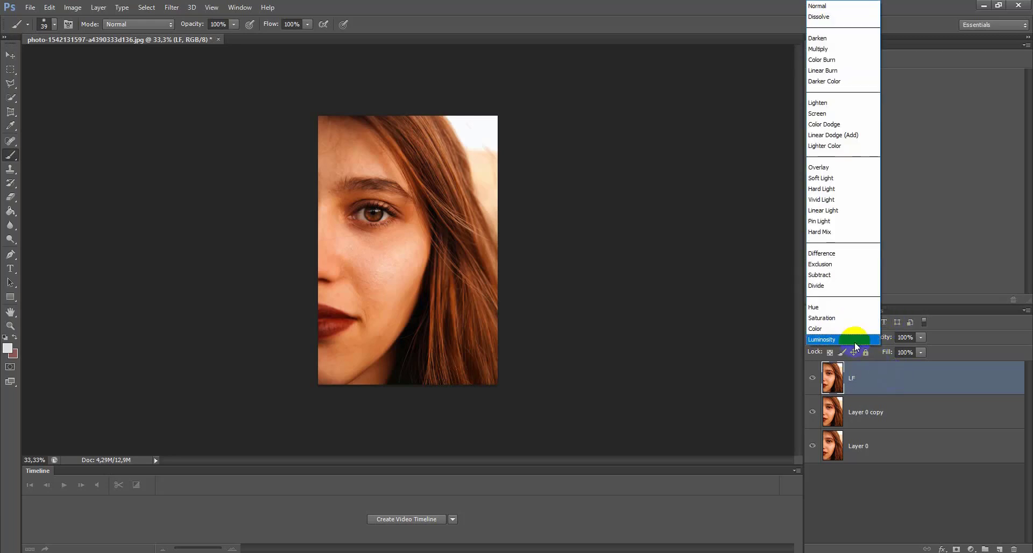
left_click(836, 200)
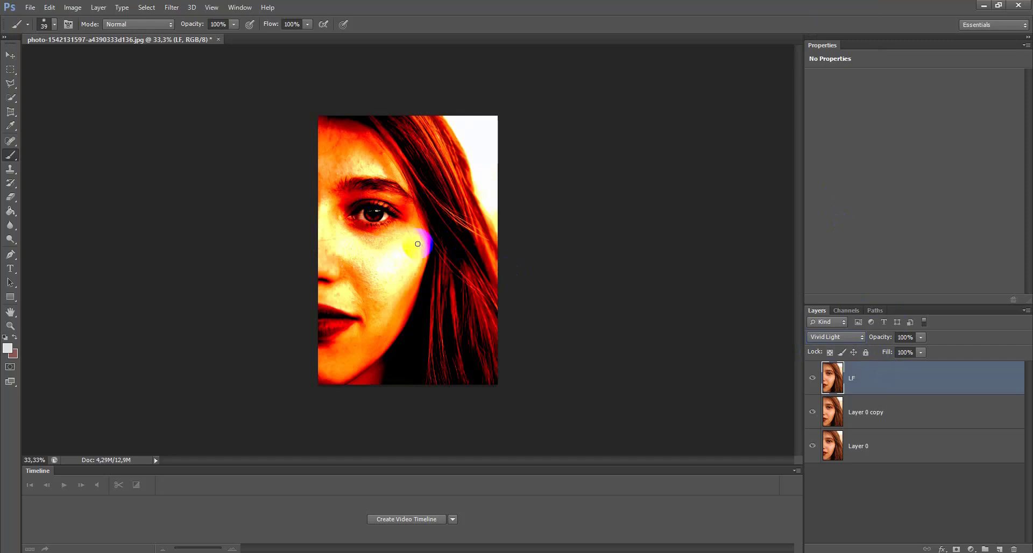
left_click(80, 9)
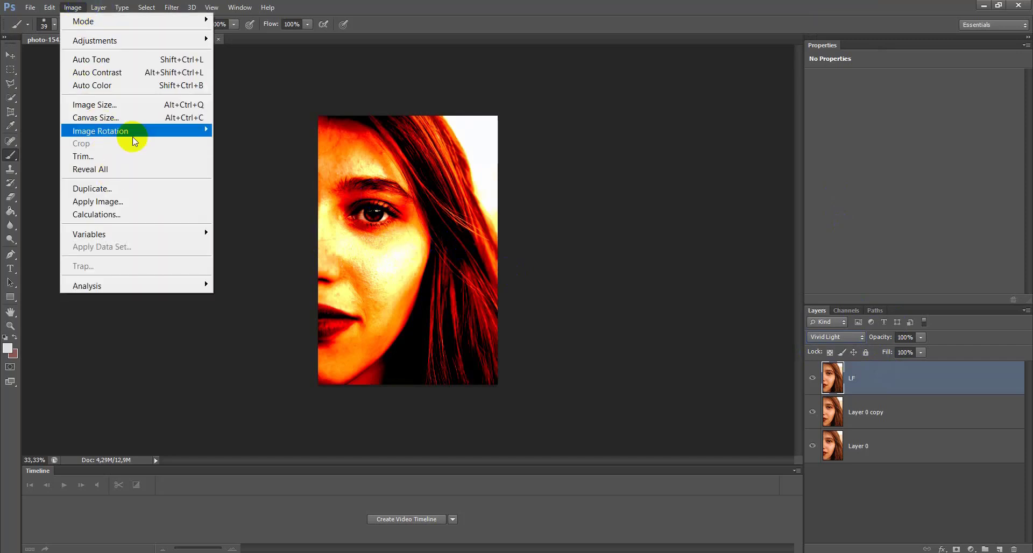
mouse_move(146, 47)
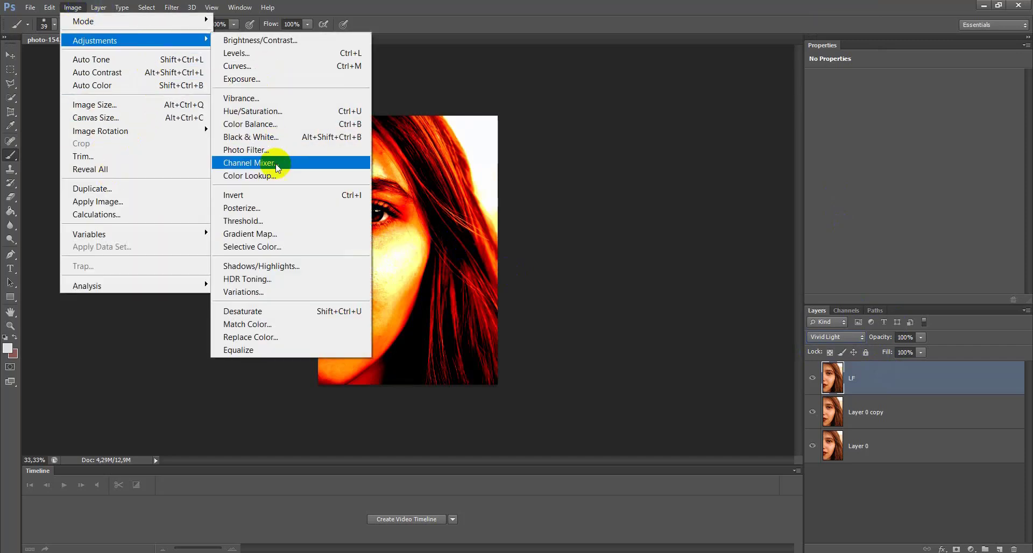
left_click(271, 196)
Apply a Gaussian Blur with a radius of 19 pixels to the LF layer
left_click(174, 7)
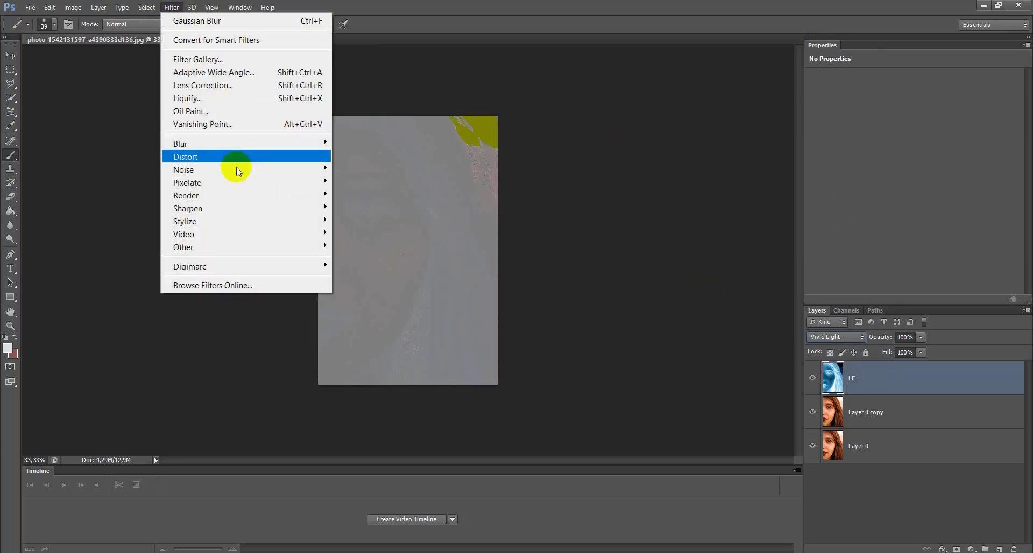
mouse_move(239, 145)
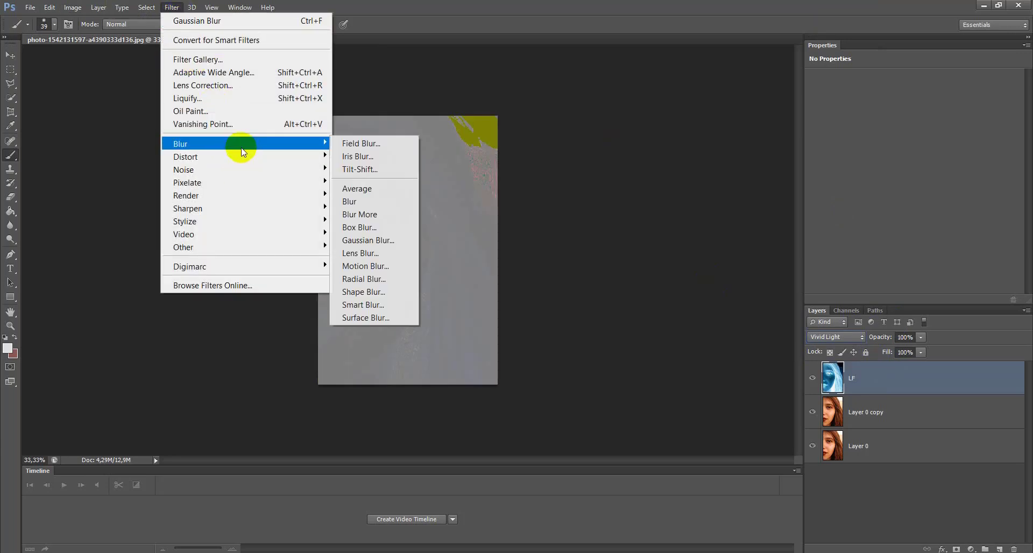
left_click(377, 240)
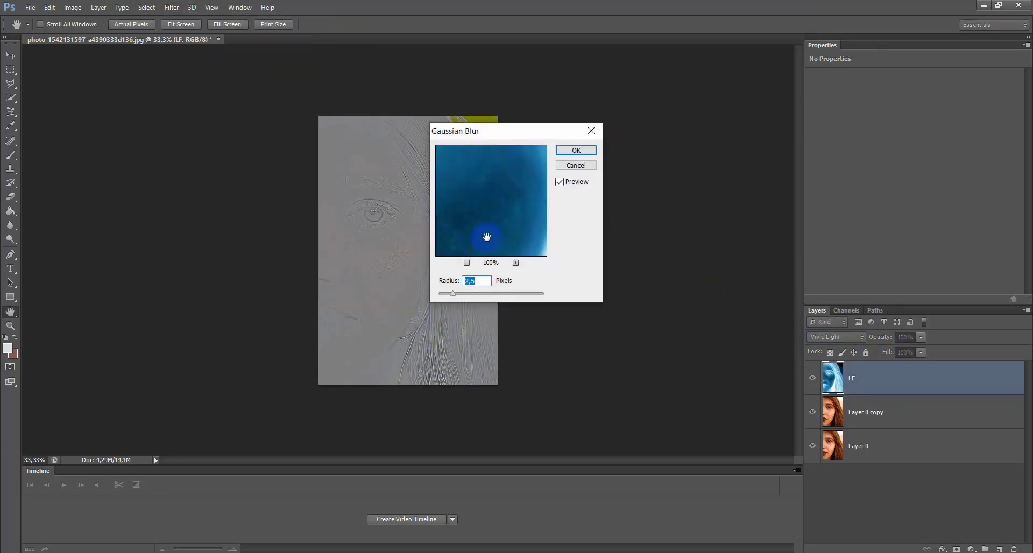
type("19")
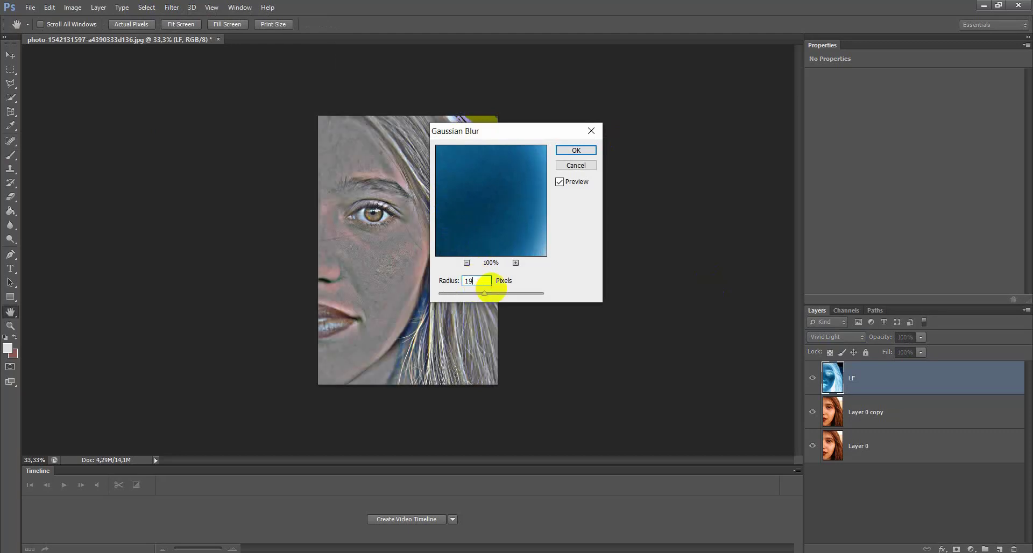
left_click(576, 150)
key("b")
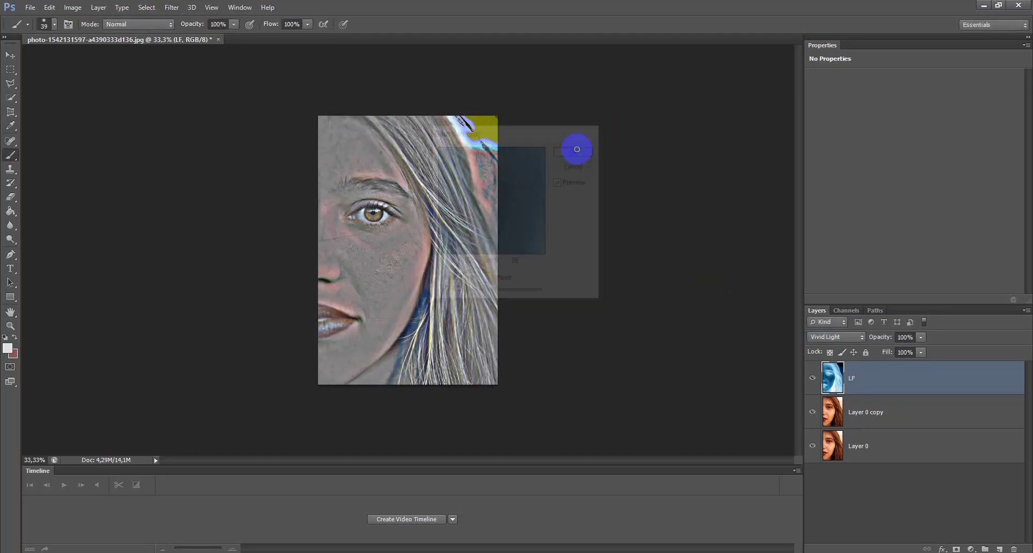
Merge the LF layer with the Layer 0 copy layer beneath it
left_click(898, 410, "shift")
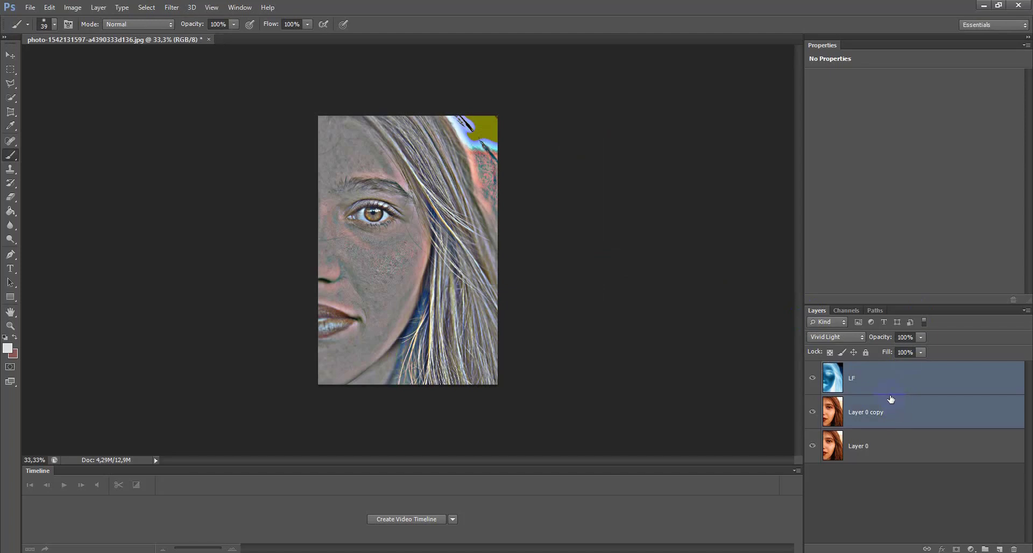
right_click(889, 397)
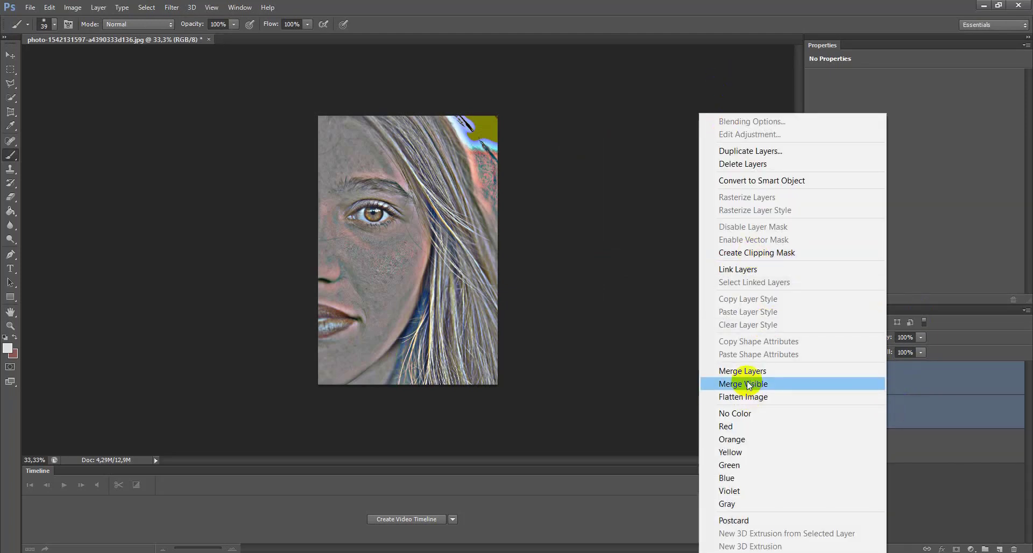
left_click(764, 371)
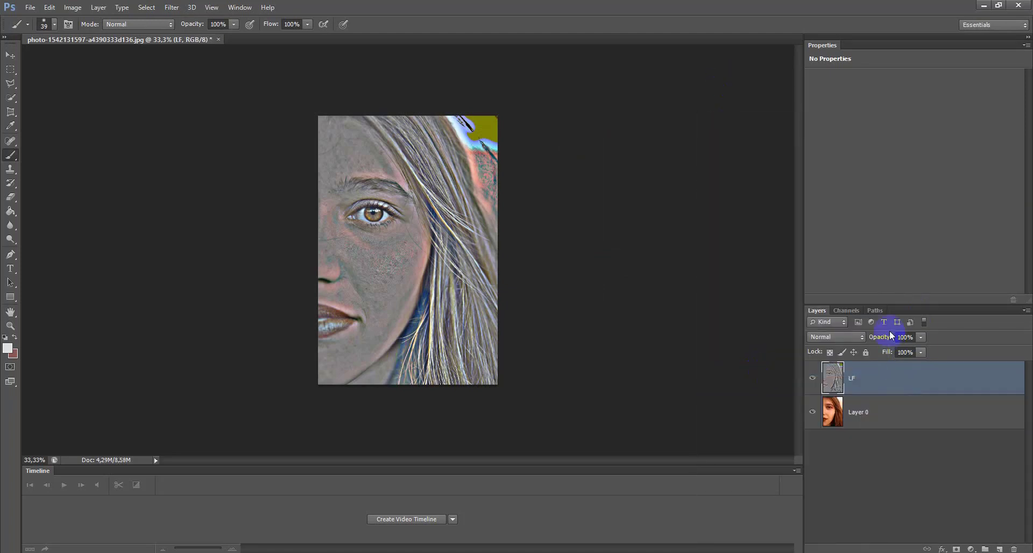
Desaturate the merged LF layer using Hue/Saturation with saturation at -100
left_click(75, 7)
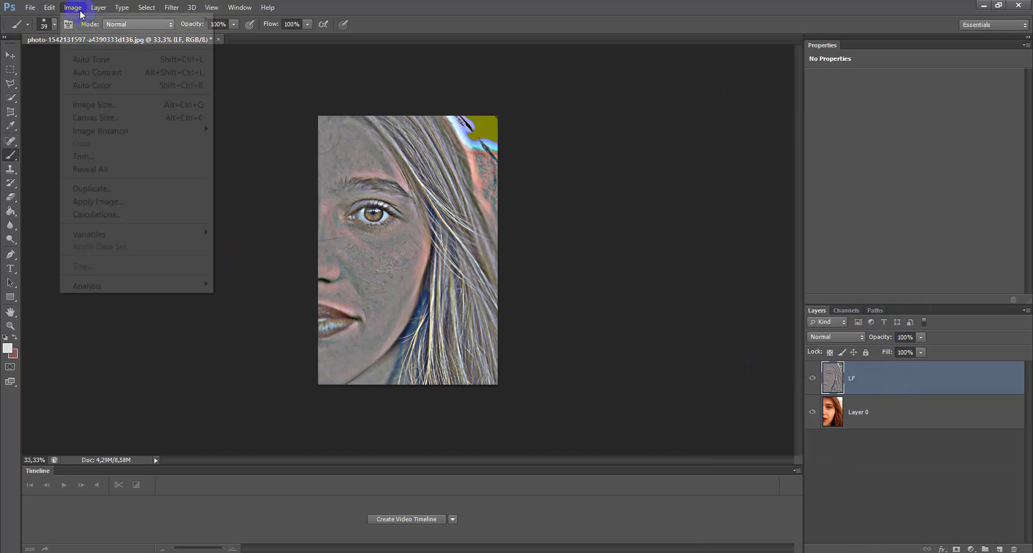
mouse_move(94, 43)
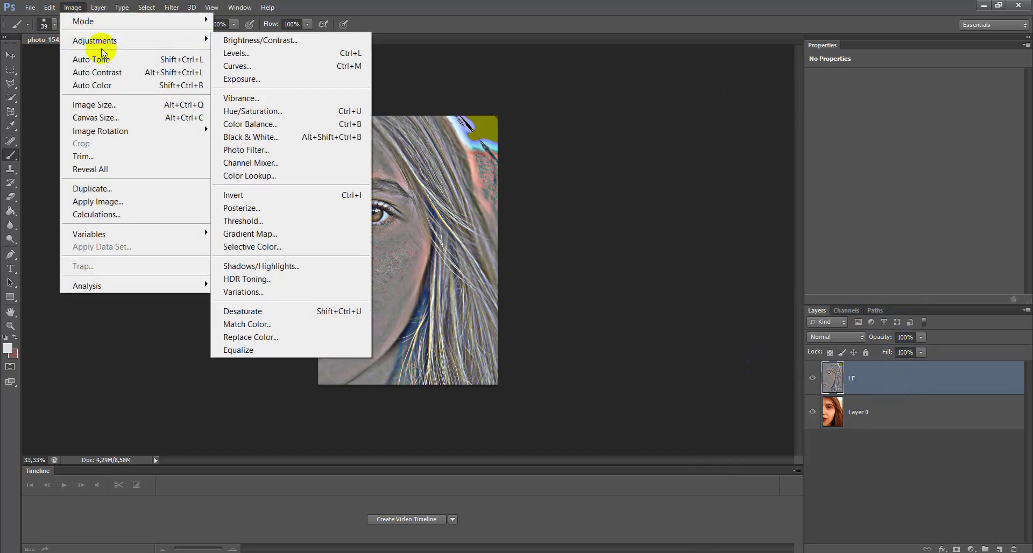
left_click(275, 117)
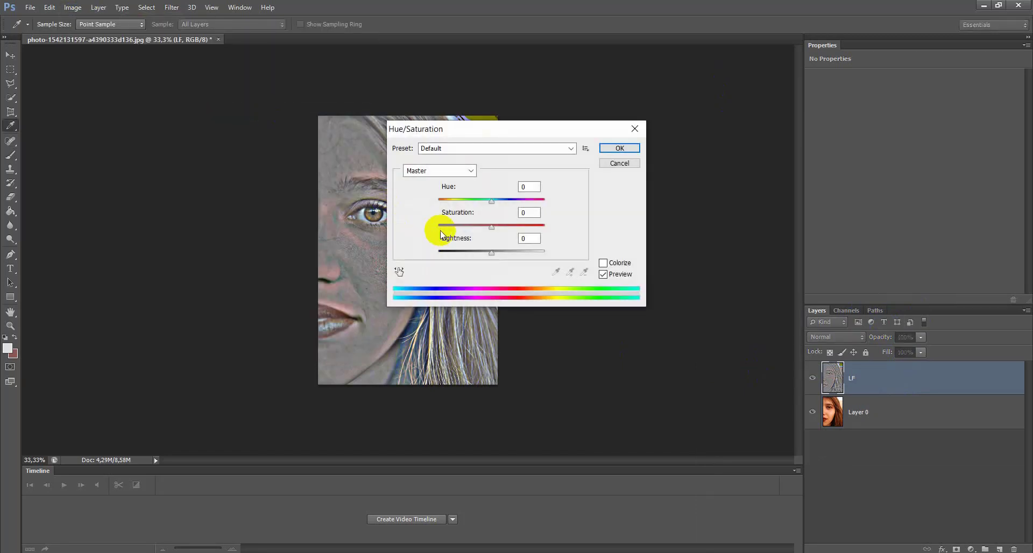
left_click_drag(441, 227, 438, 226)
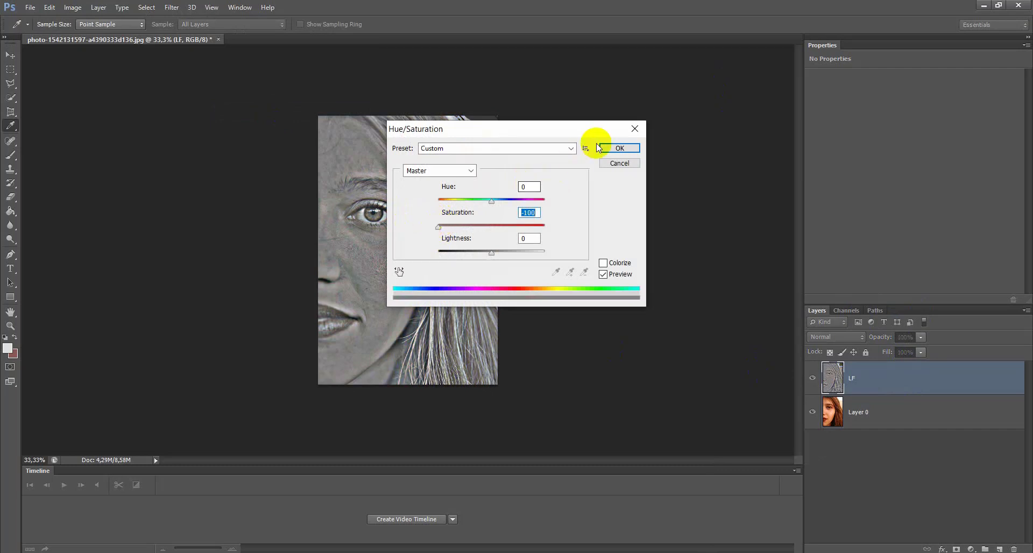
left_click(614, 149)
Invert the gray LF layer and set its blend mode to Overlay
left_click(73, 7)
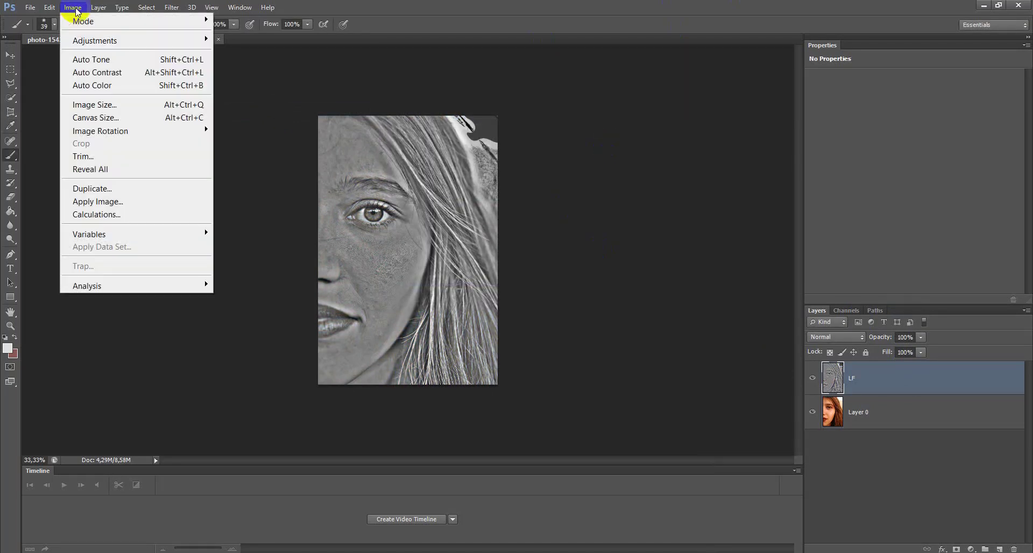
mouse_move(207, 41)
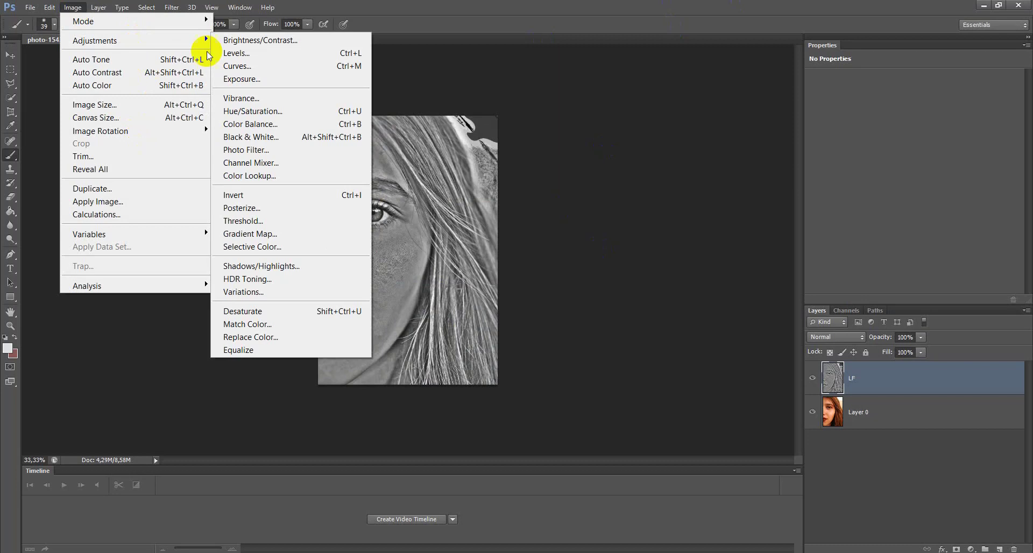
left_click(254, 195)
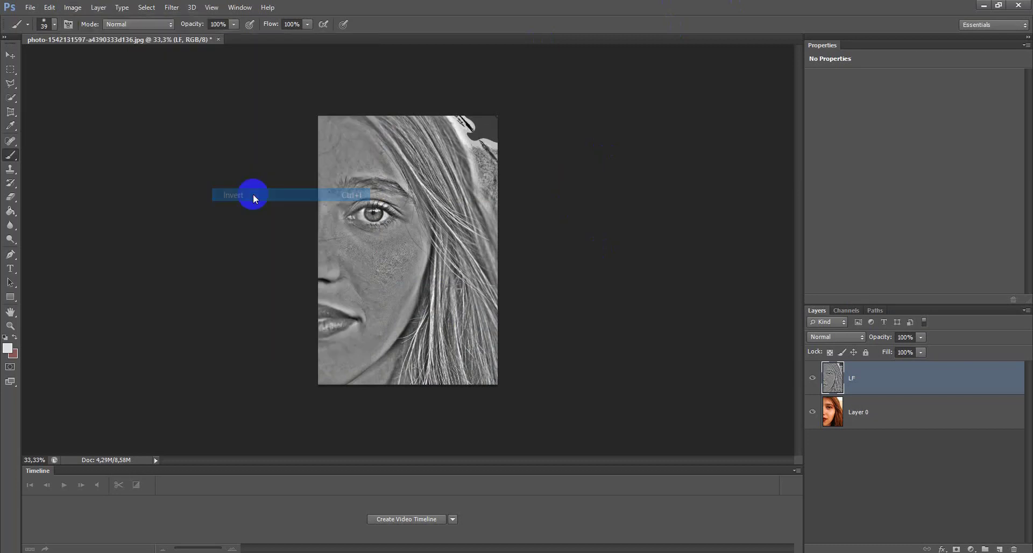
left_click(842, 337)
left_click(839, 167)
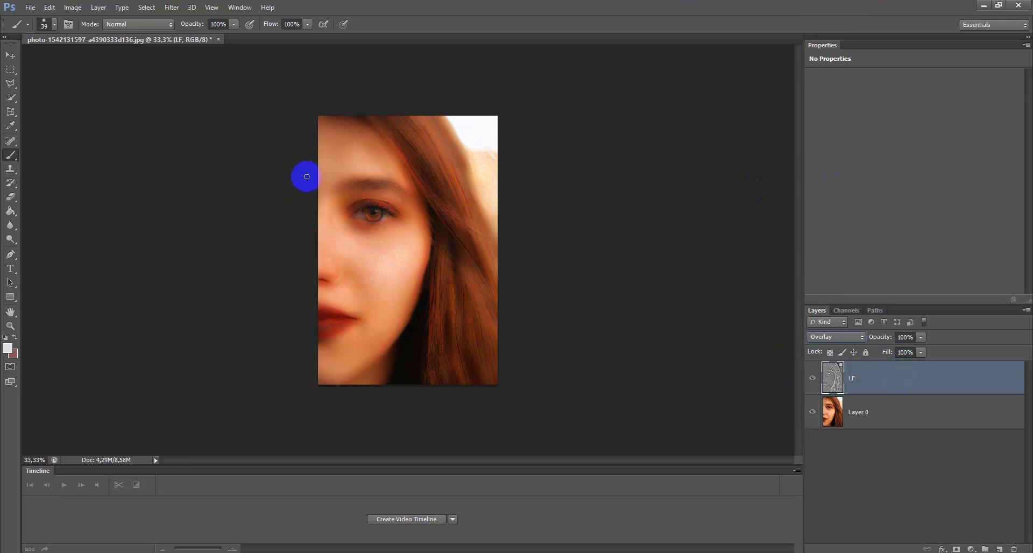
Apply a Gaussian Blur with a radius of 3 pixels to the LF overlay layer
left_click(172, 7)
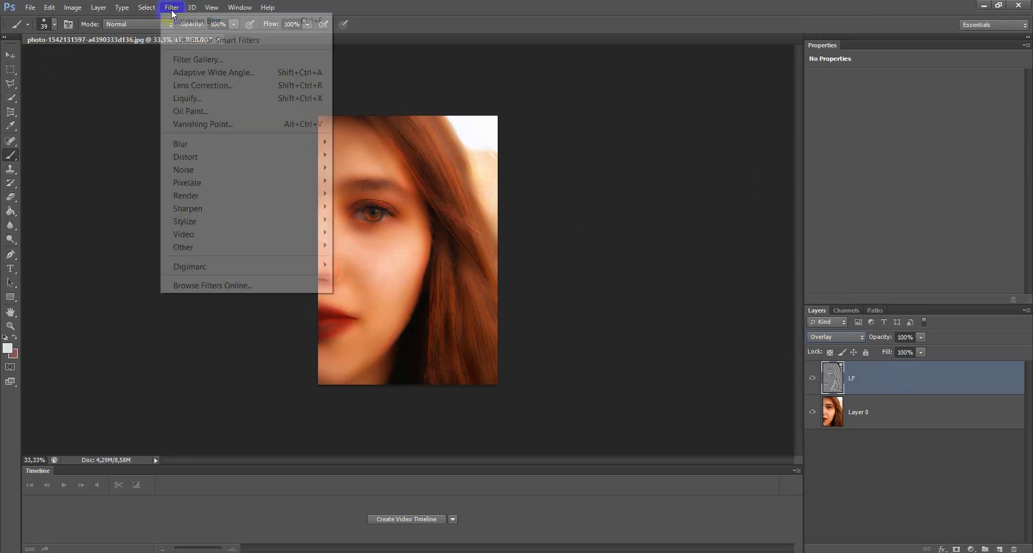
mouse_move(230, 152)
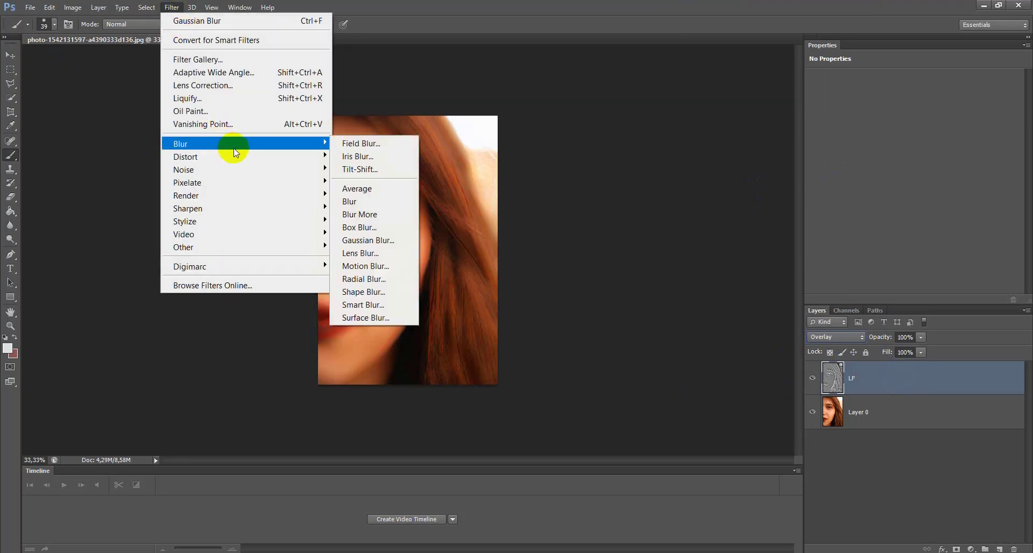
left_click(379, 240)
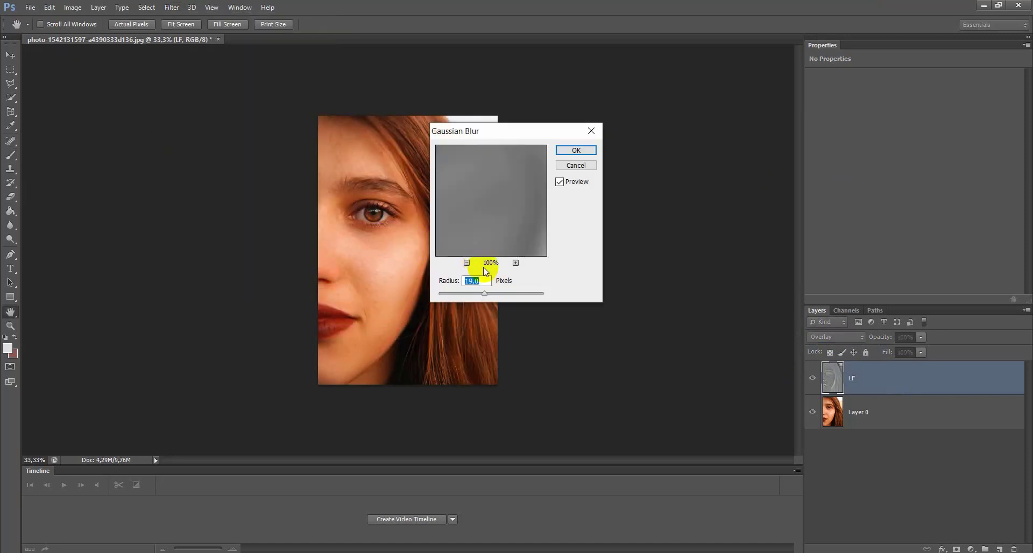
type("3")
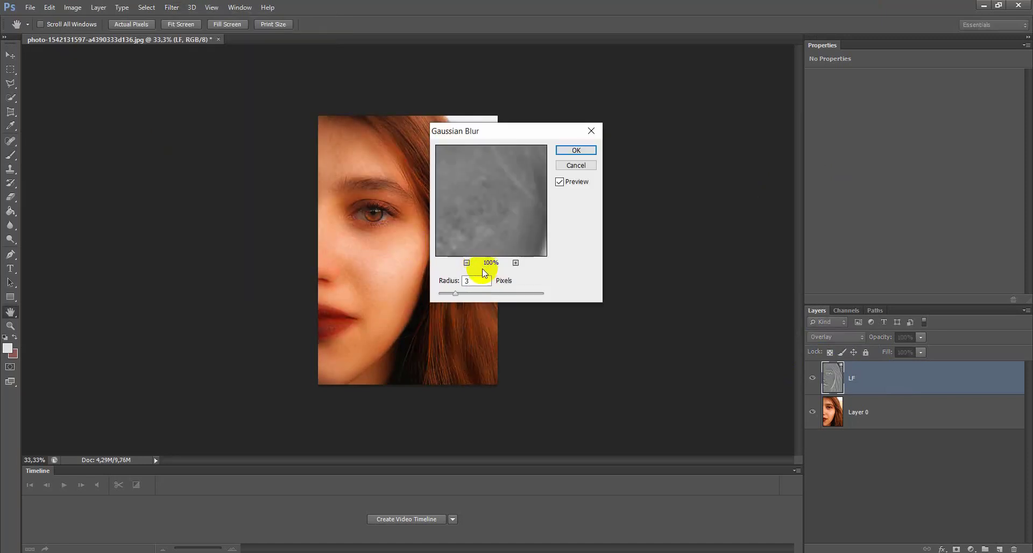
left_click(590, 152)
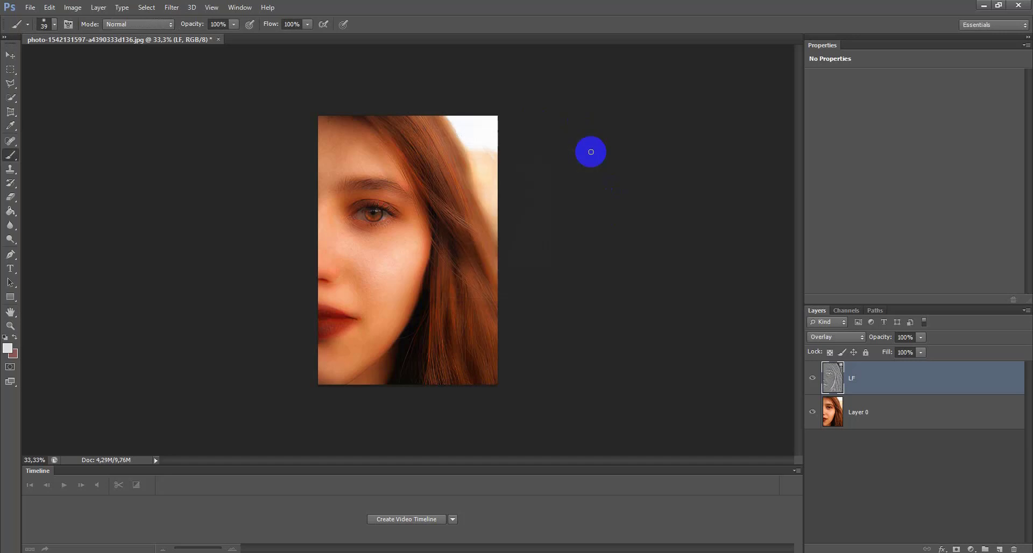
Add a layer mask to LF and turn it black using Color Range with Sampled Colors and fuzziness 0
left_click(957, 550)
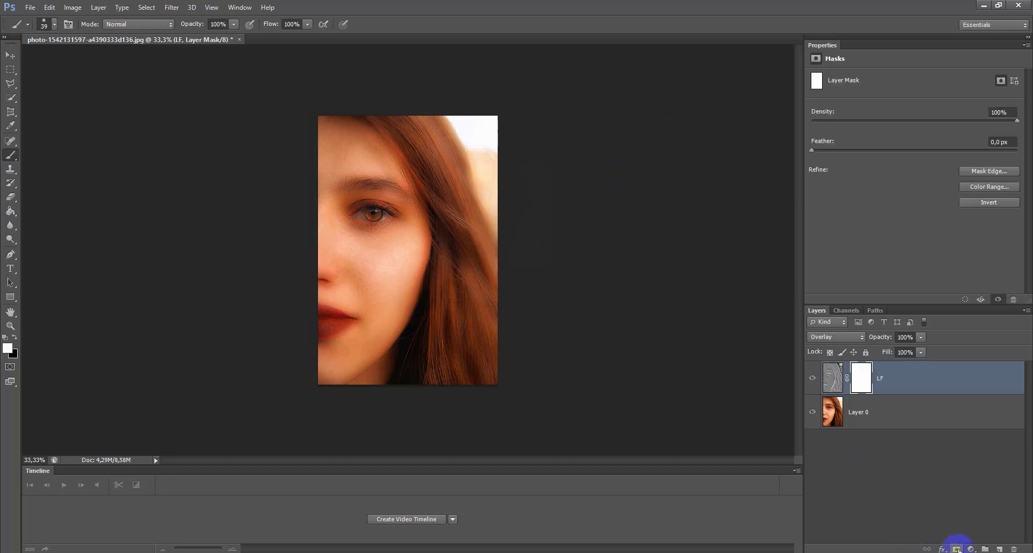
left_click(995, 189)
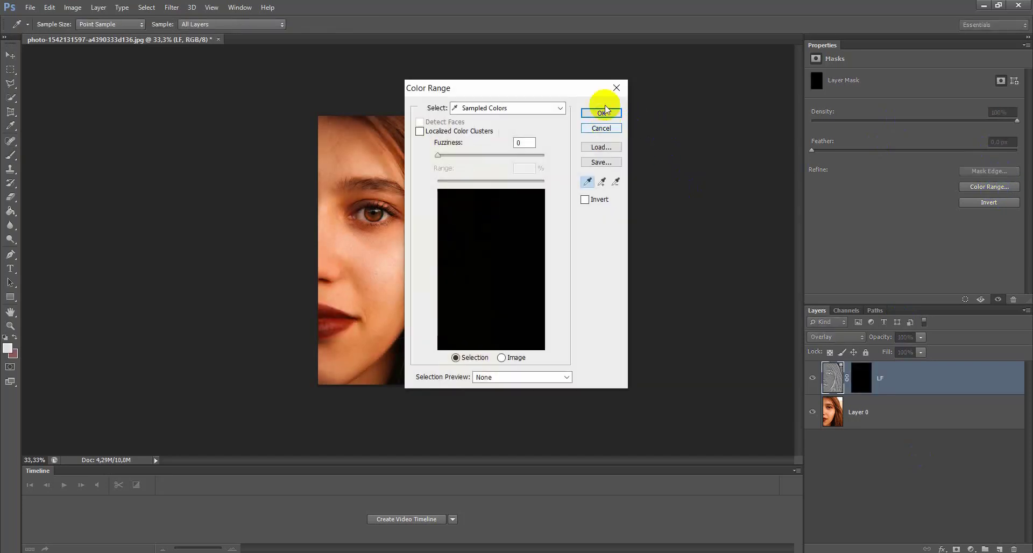
left_click(603, 112)
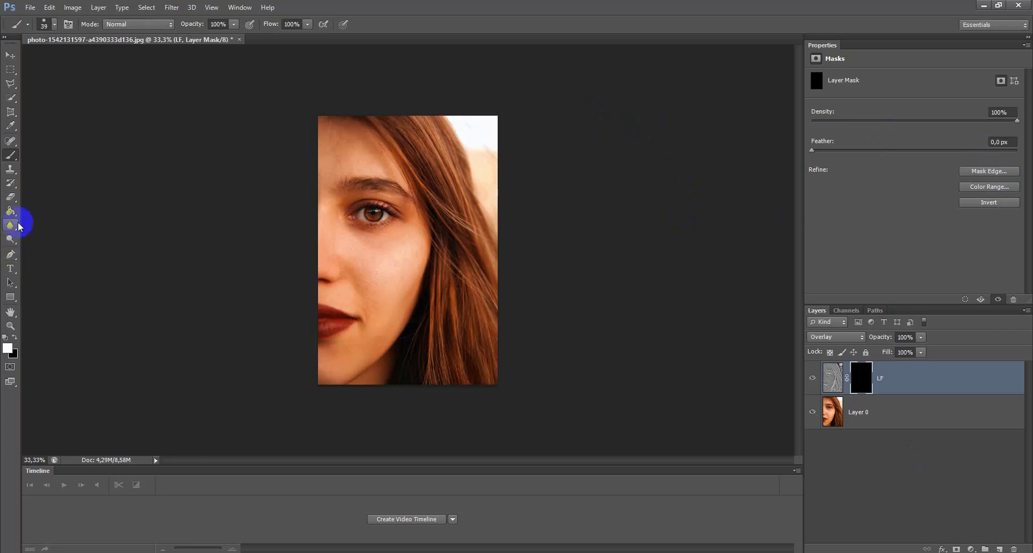
Paint white over the skin of the face on the LF layer mask with a soft 74 px brush, avoiding the eye, brow and lips
left_click(10, 141)
left_click(9, 157)
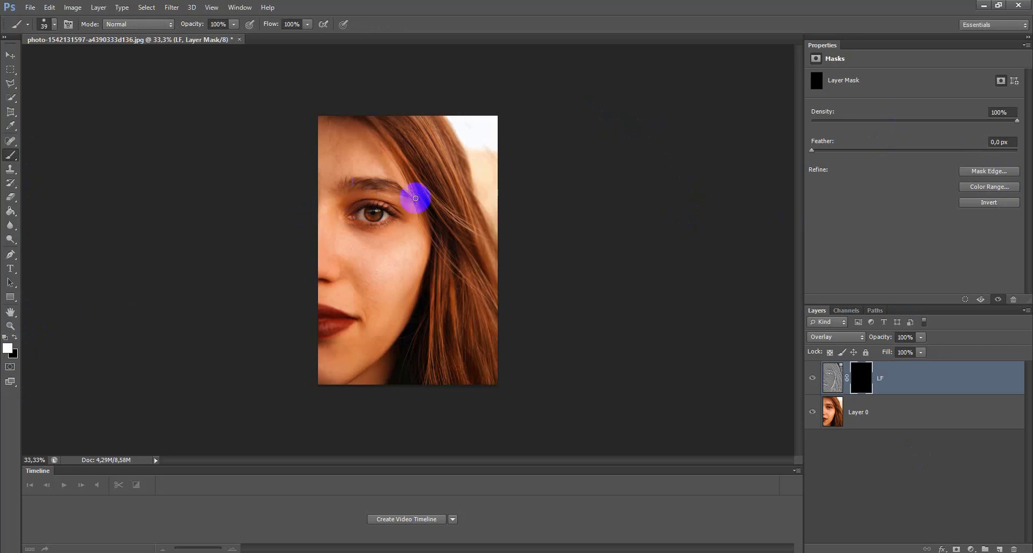
left_click_drag(419, 200, 386, 236)
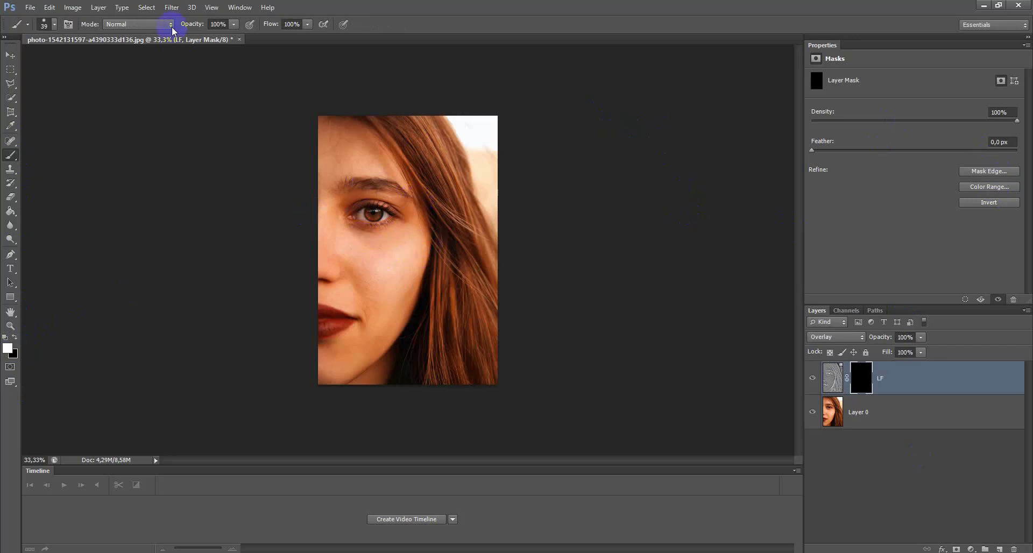
left_click(55, 23)
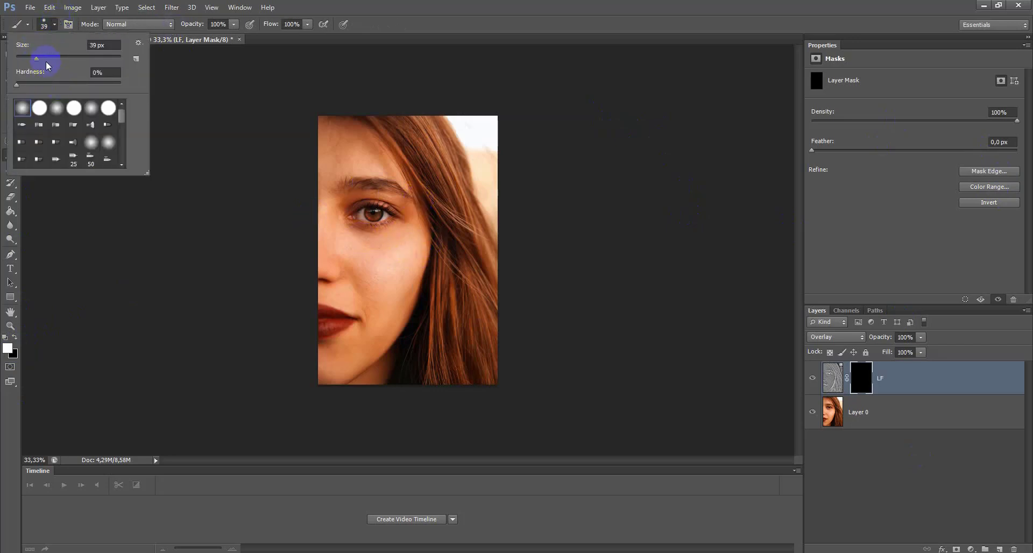
left_click(350, 270)
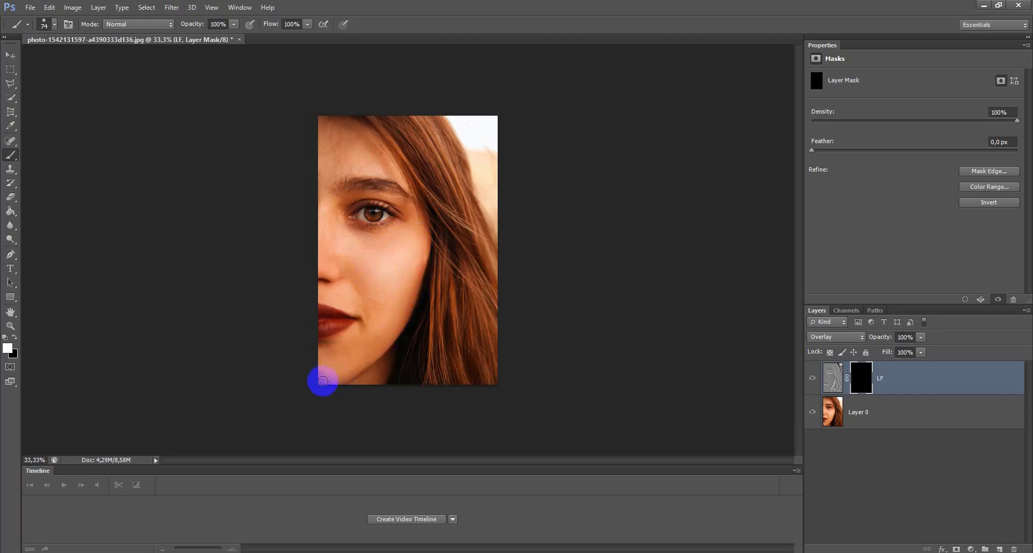
mouse_move(350, 347)
left_mouse_down()
mouse_move(322, 351)
mouse_move(365, 346)
mouse_move(350, 352)
mouse_move(380, 320)
mouse_move(376, 335)
mouse_move(380, 309)
left_mouse_up()
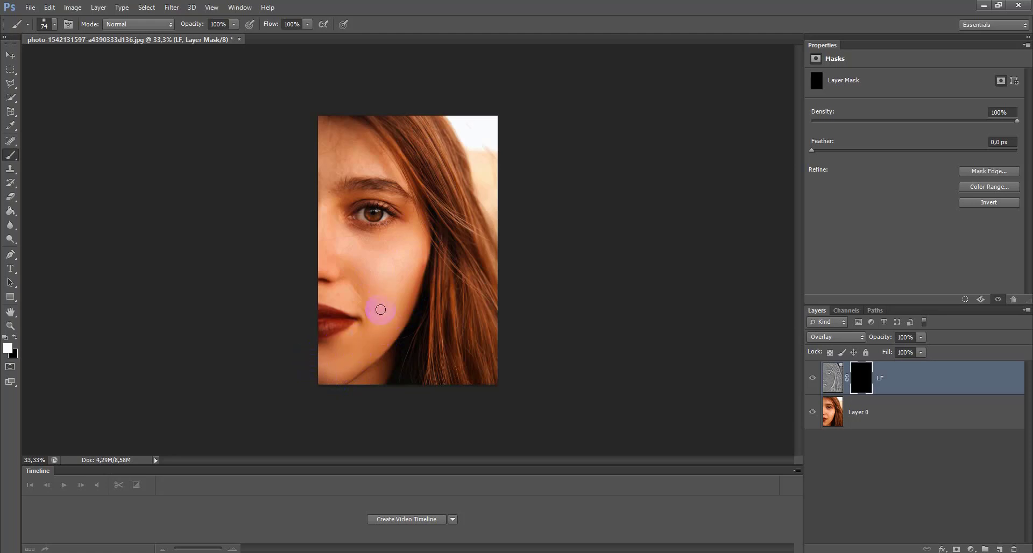
left_click_drag(323, 293, 354, 293)
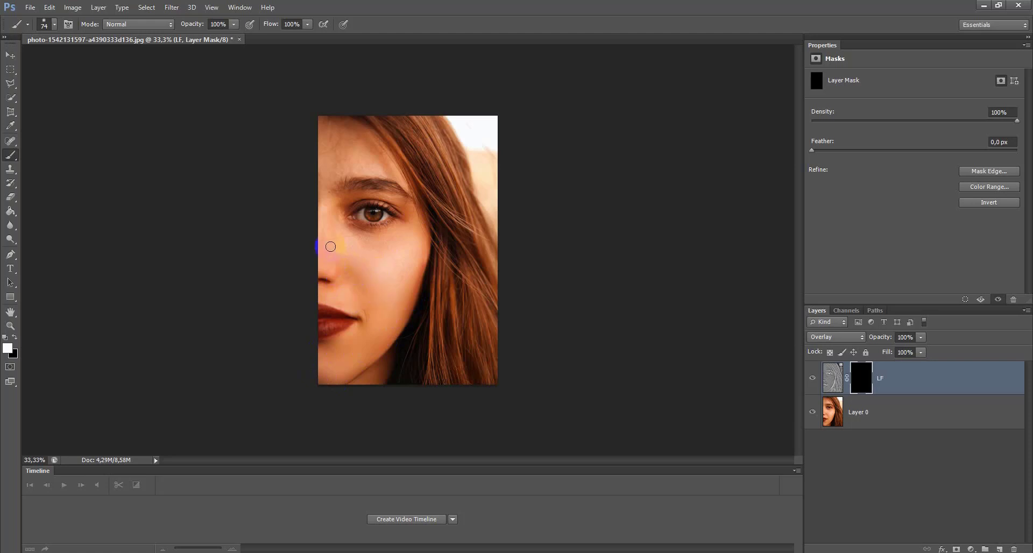
mouse_move(331, 247)
left_mouse_down()
mouse_move(322, 197)
mouse_move(321, 220)
mouse_move(327, 160)
mouse_move(320, 170)
mouse_move(357, 162)
mouse_move(311, 183)
mouse_move(361, 161)
mouse_move(390, 166)
mouse_move(374, 150)
mouse_move(396, 174)
mouse_move(361, 139)
mouse_move(330, 131)
mouse_move(330, 144)
mouse_move(354, 145)
mouse_move(332, 156)
mouse_move(364, 159)
mouse_move(333, 165)
mouse_move(380, 166)
mouse_move(360, 144)
mouse_move(402, 172)
mouse_move(349, 137)
mouse_move(323, 137)
mouse_move(396, 164)
mouse_move(433, 289)
mouse_move(407, 277)
mouse_move(399, 316)
mouse_move(409, 240)
left_mouse_up()
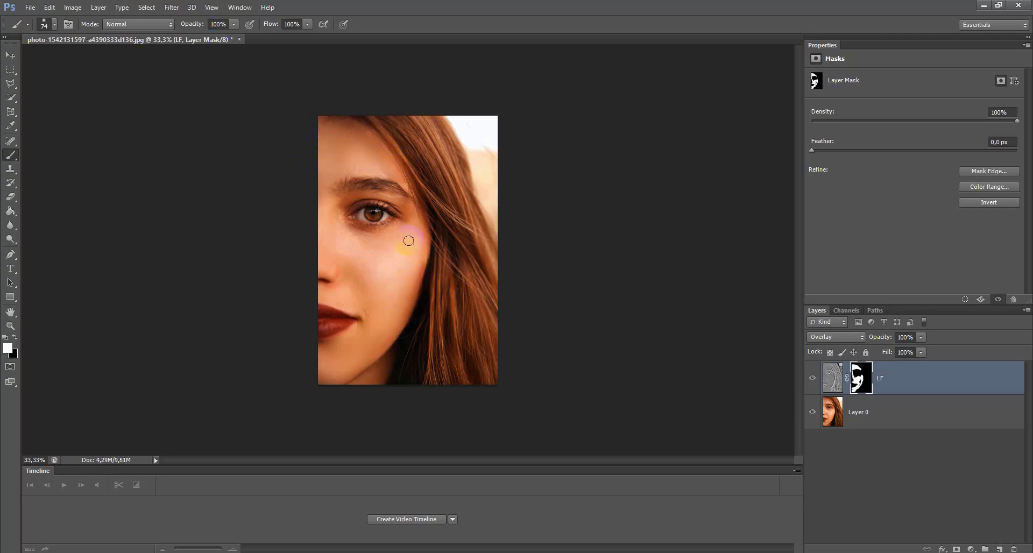
left_click_drag(352, 271, 356, 276)
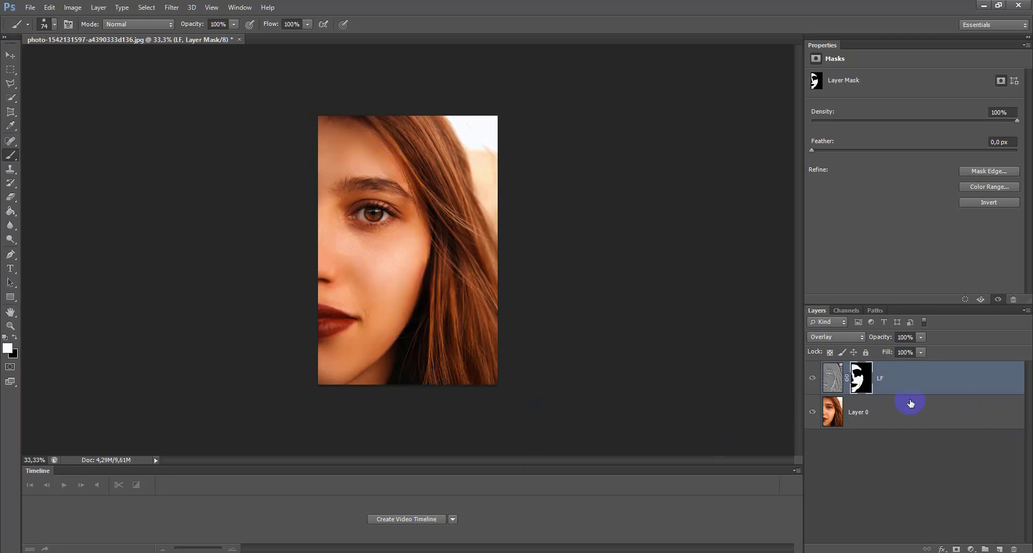
Duplicate Layer 0 and merge the copy with the masked LF layer
left_click(867, 413)
key("ctrl+j")
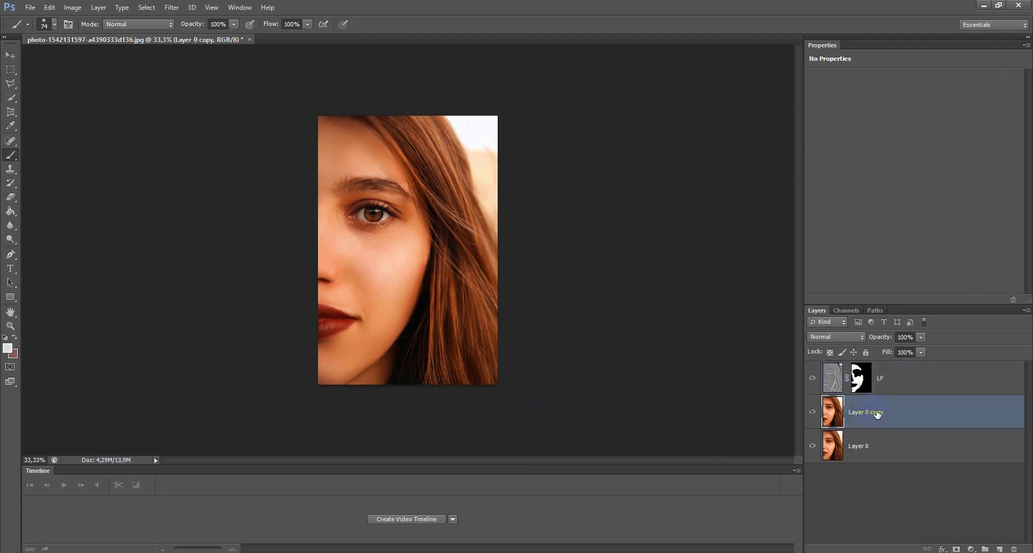
left_click(860, 378)
left_click(883, 415, "shift")
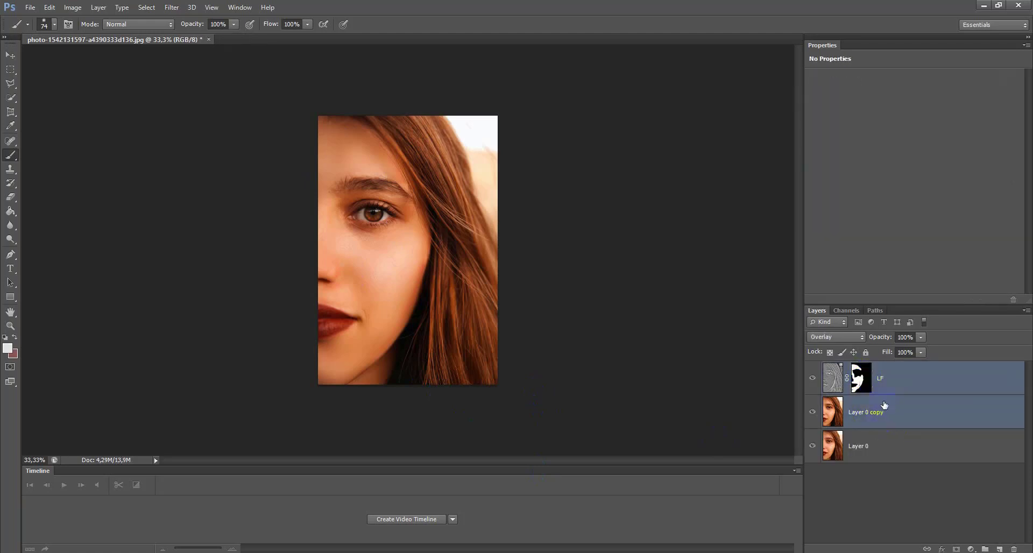
right_click(900, 383)
left_click(766, 372)
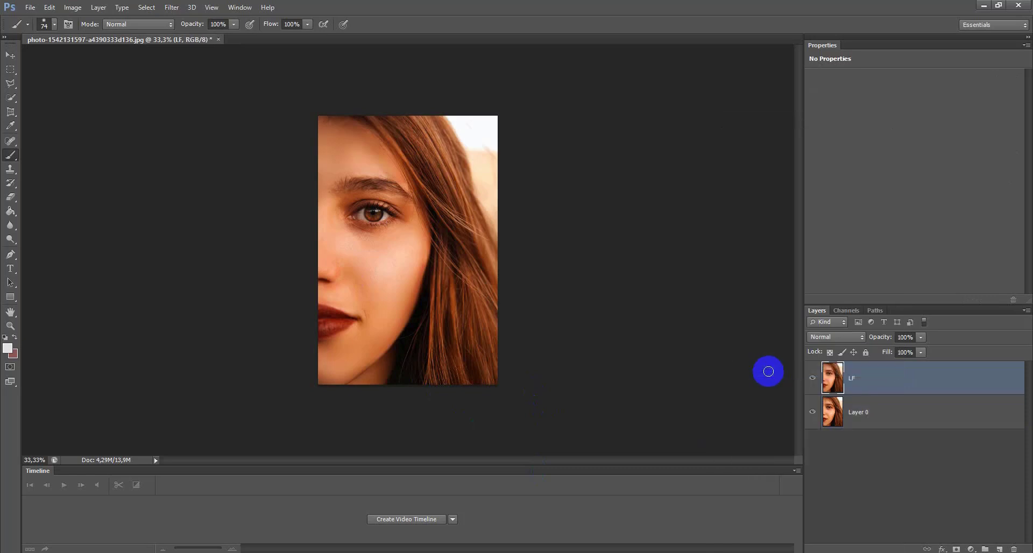
Duplicate the merged LF layer twice and rename the topmost copy HF
left_click(909, 353)
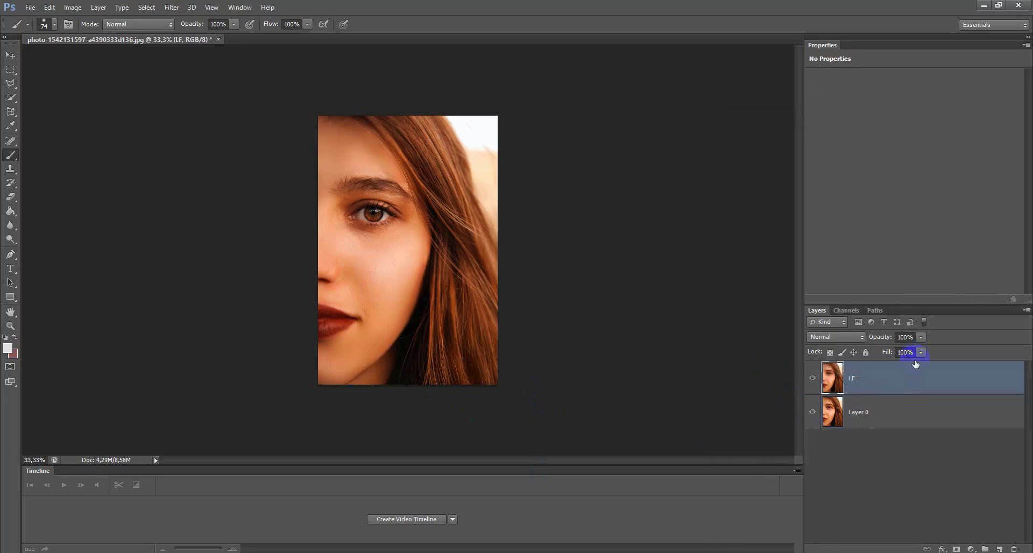
key("ctrl+j")
key("ctrl+j")
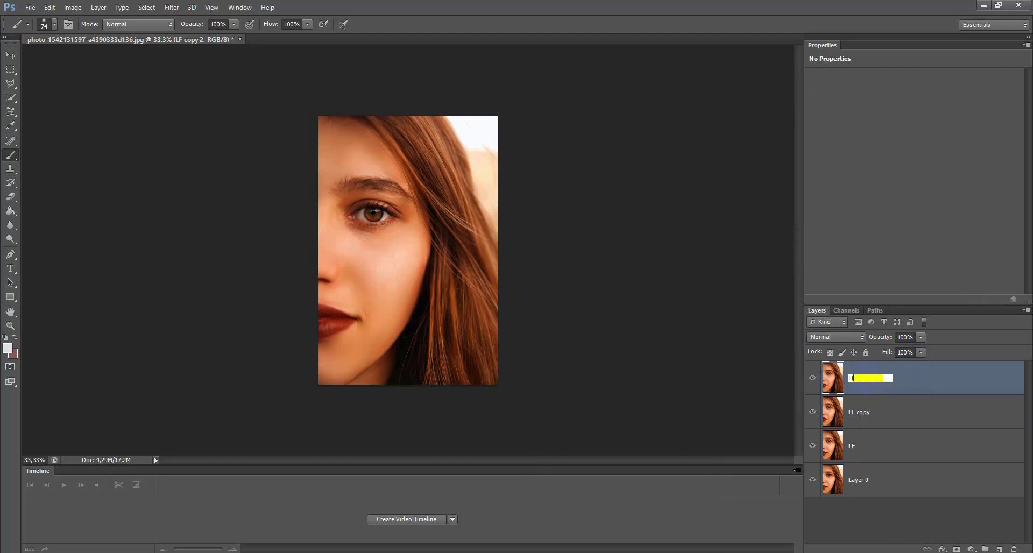
left_click(958, 391)
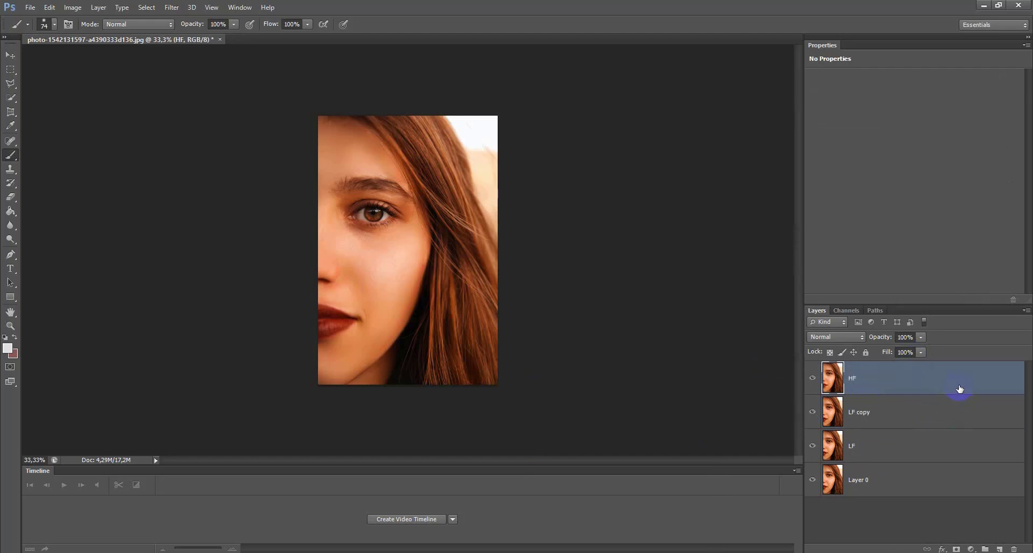
Set the HF layer's blend mode to Hard Light and invert its colors
left_click(849, 341)
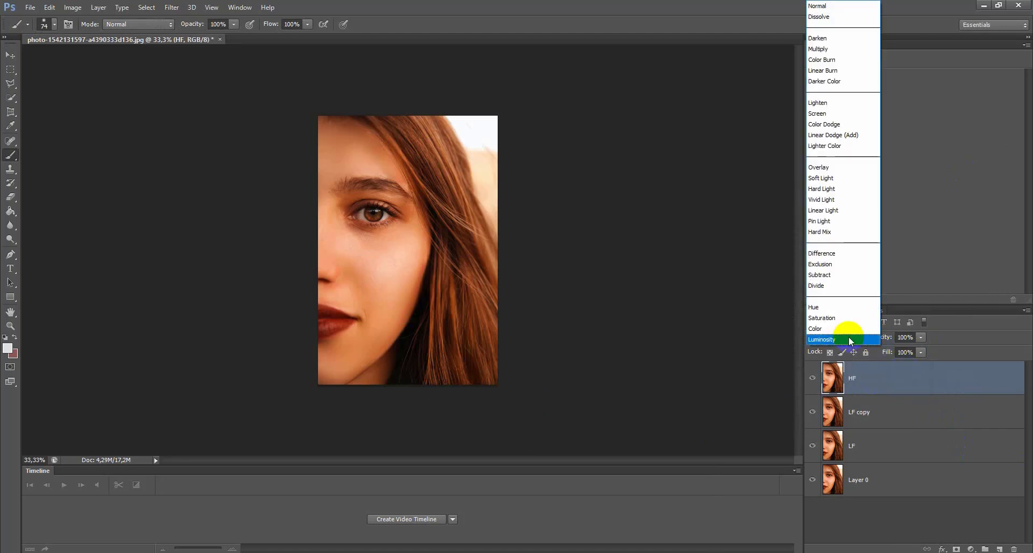
left_click(854, 189)
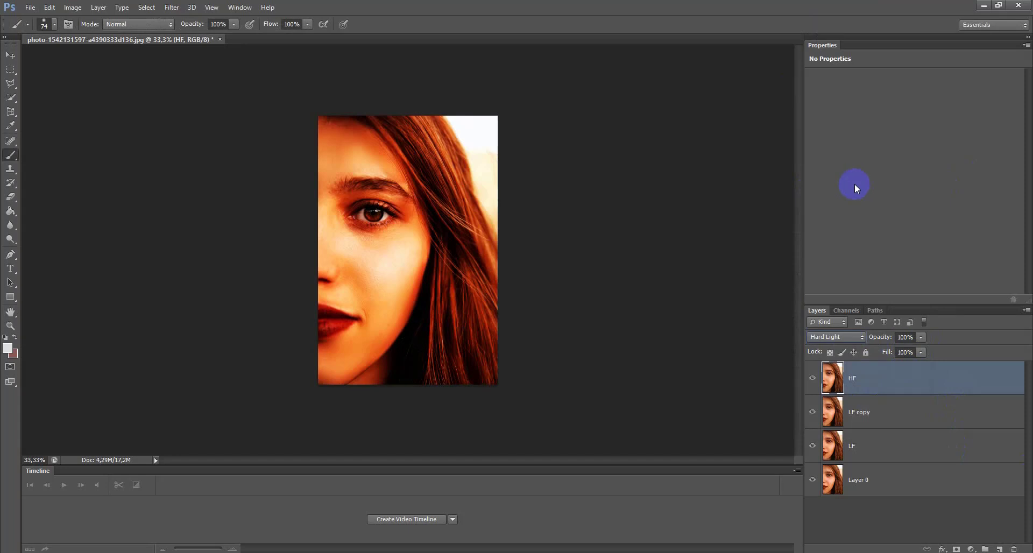
left_click(99, 7)
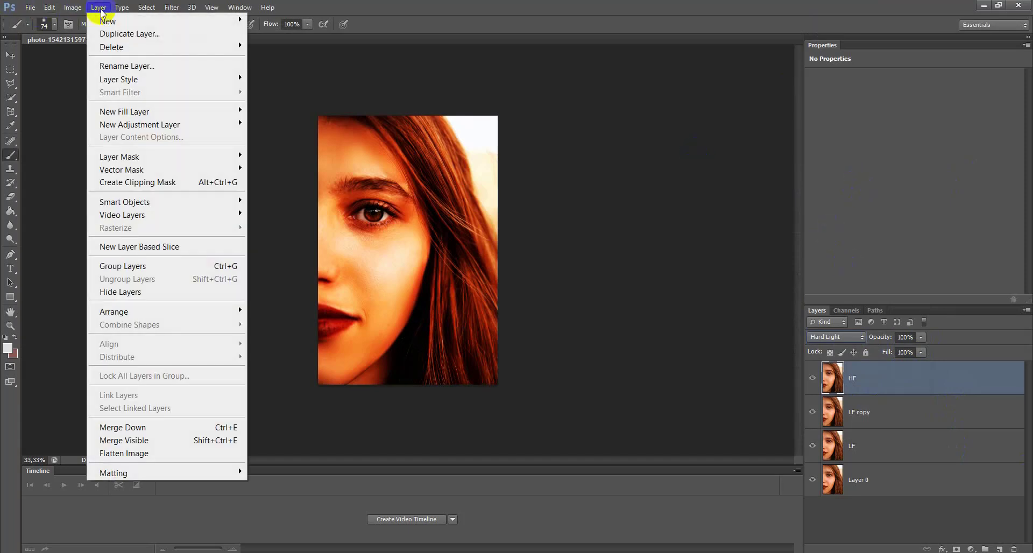
mouse_move(73, 7)
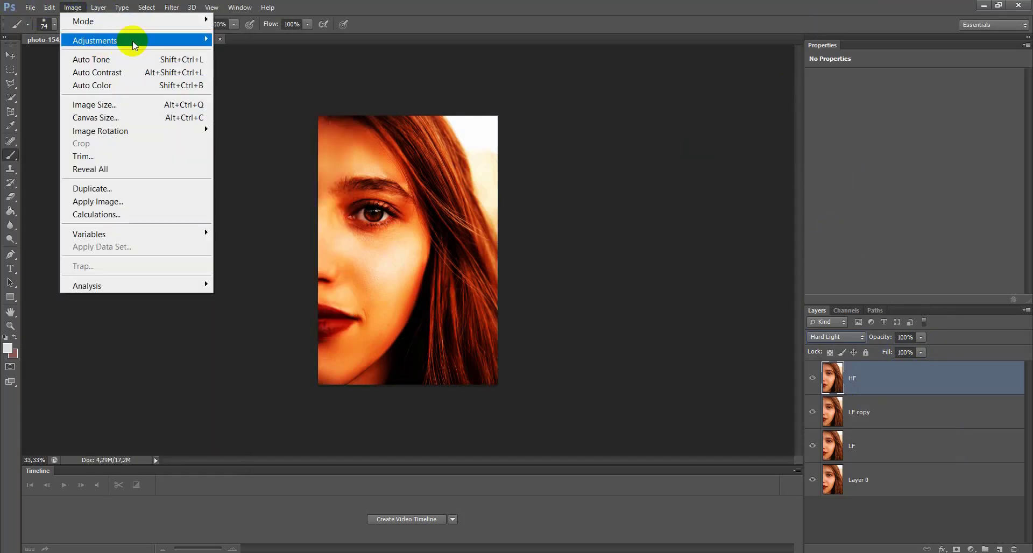
mouse_move(134, 41)
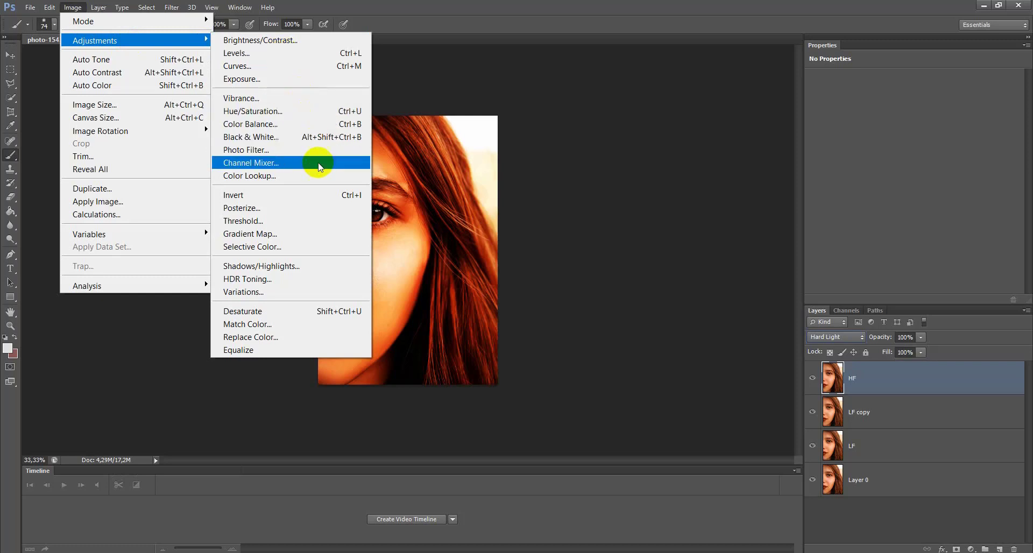
left_click(321, 197)
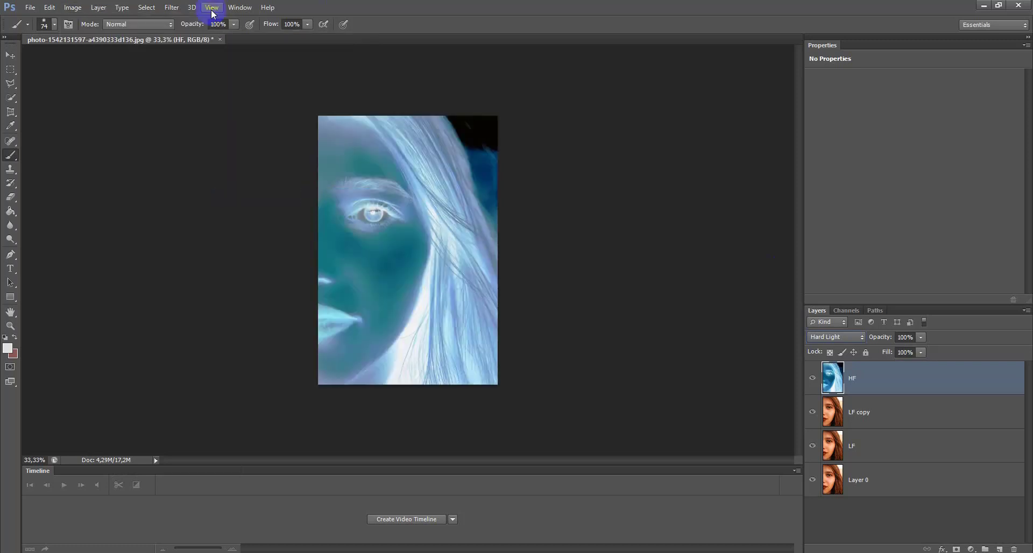
Apply a Gaussian Blur with a radius of 8 pixels to the inverted HF layer
left_click(98, 7)
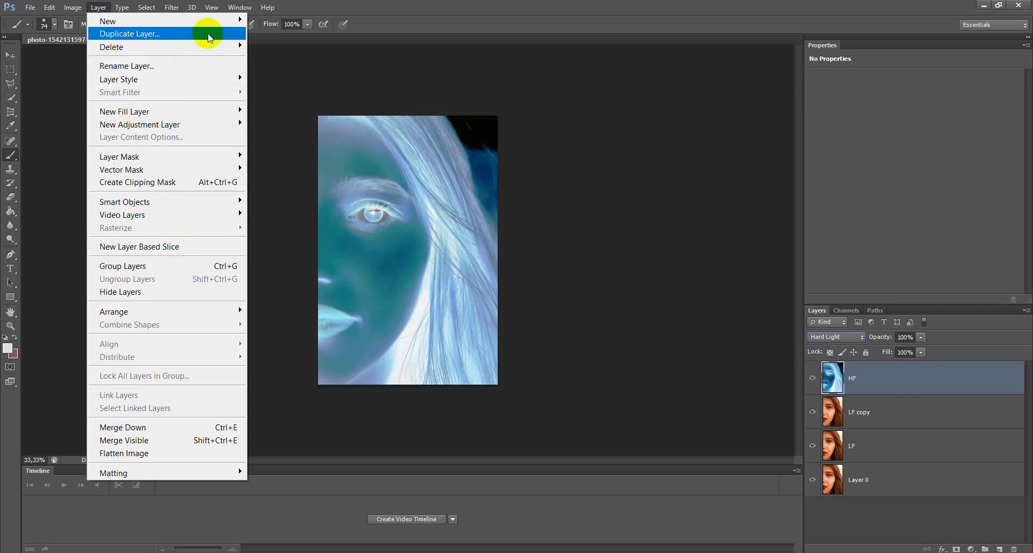
left_click(212, 7)
left_click(172, 7)
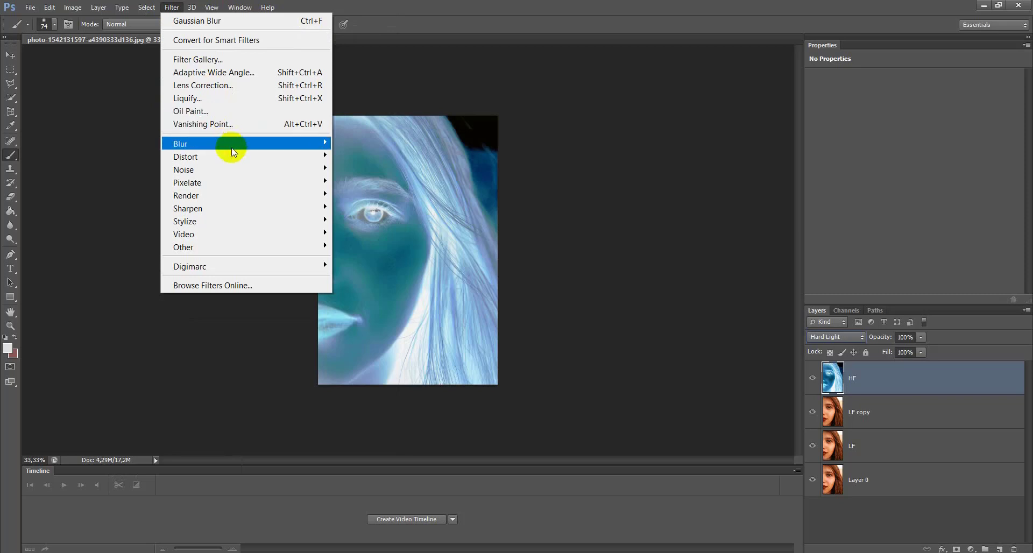
mouse_move(231, 143)
left_click(379, 239)
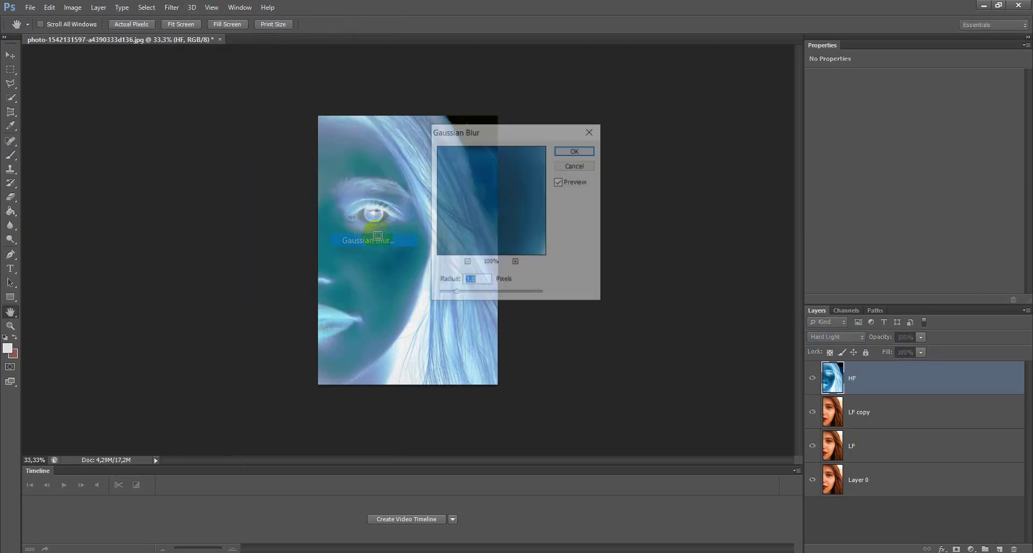
type("8")
left_click(579, 151)
key("b")
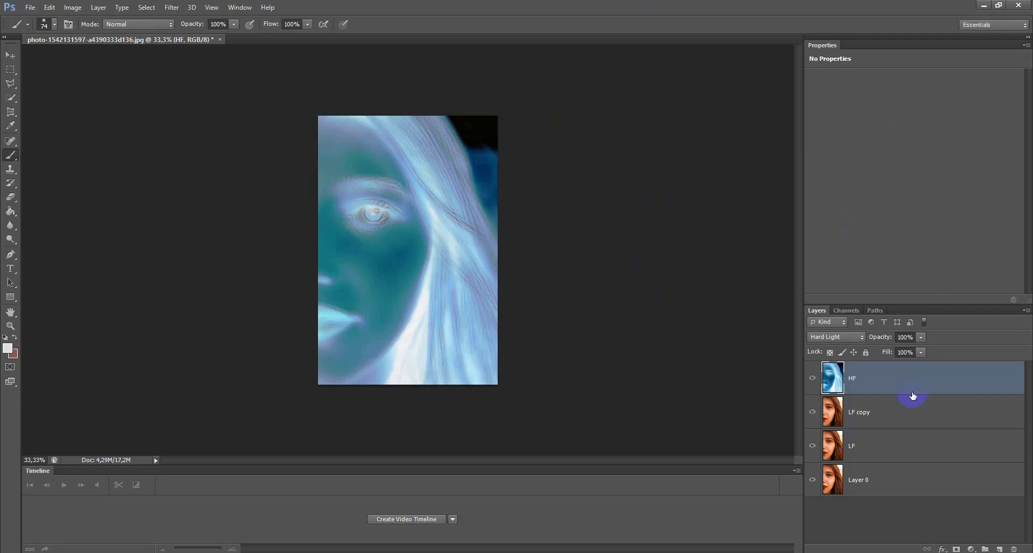
Merge the HF layer with the LF copy layer beneath it
left_click(894, 413, "shift")
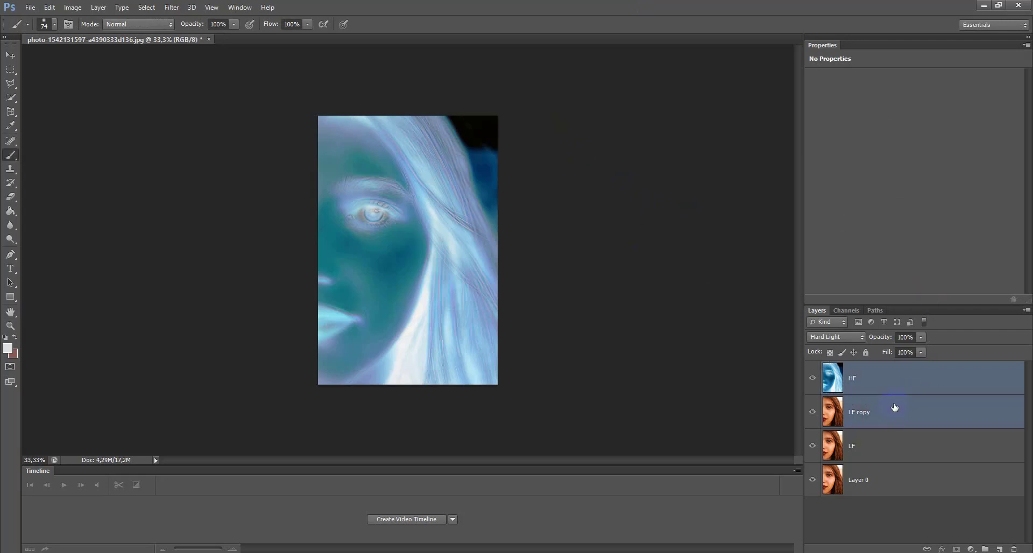
right_click(888, 392)
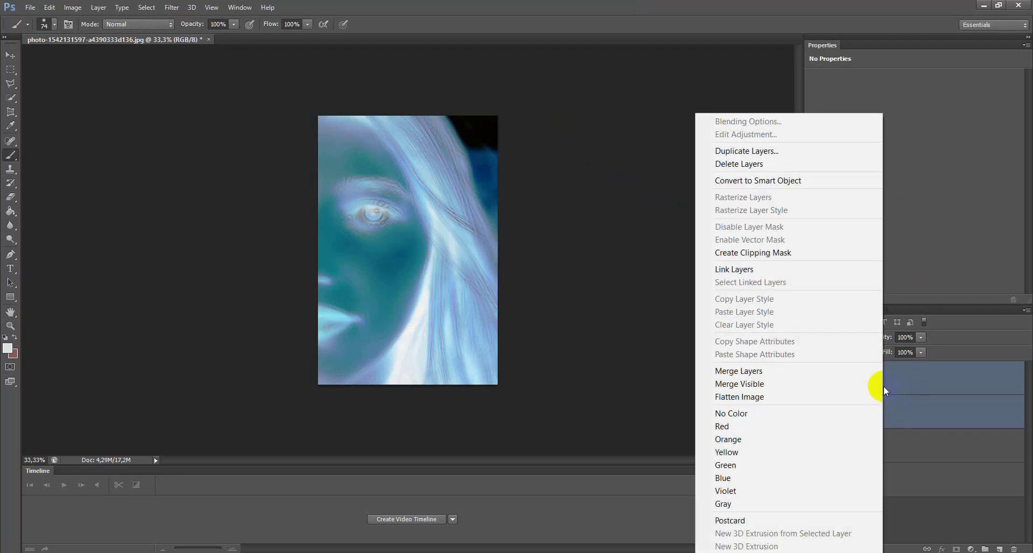
left_click(766, 371)
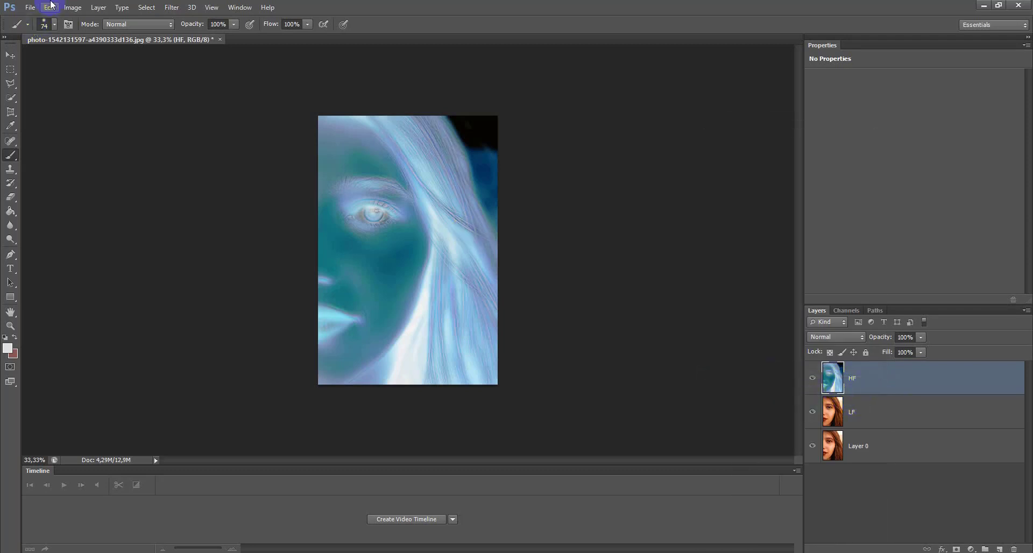
Desaturate the merged HF layer using Hue/Saturation and set its blend mode to Overlay
left_click(81, 9)
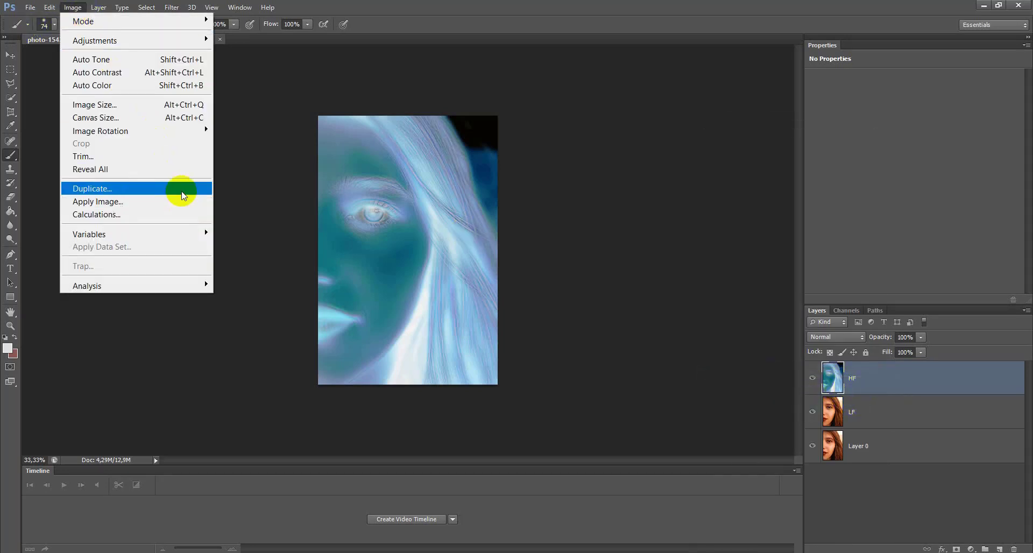
mouse_move(156, 45)
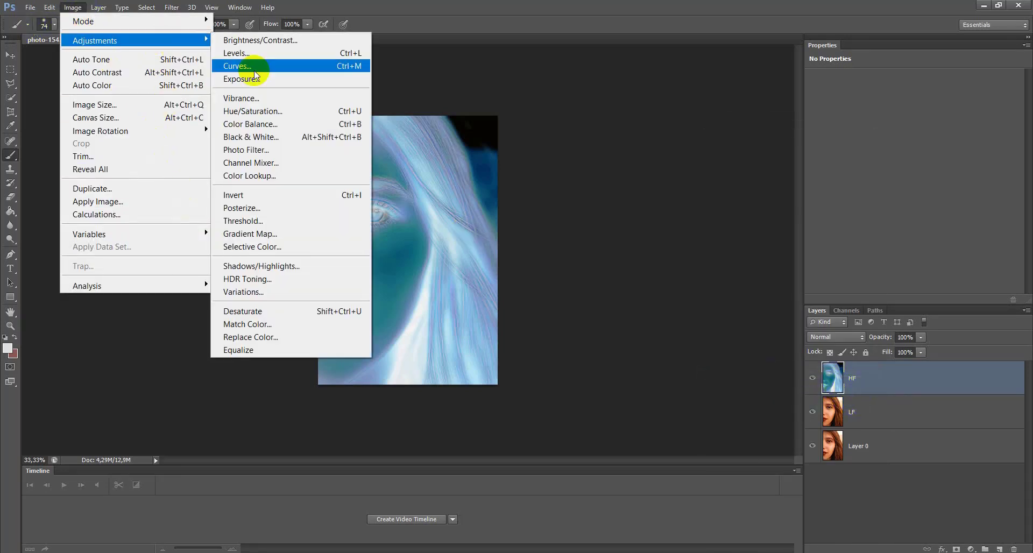
left_click(312, 114)
left_click_drag(491, 226, 404, 218)
left_click(619, 148)
key("b")
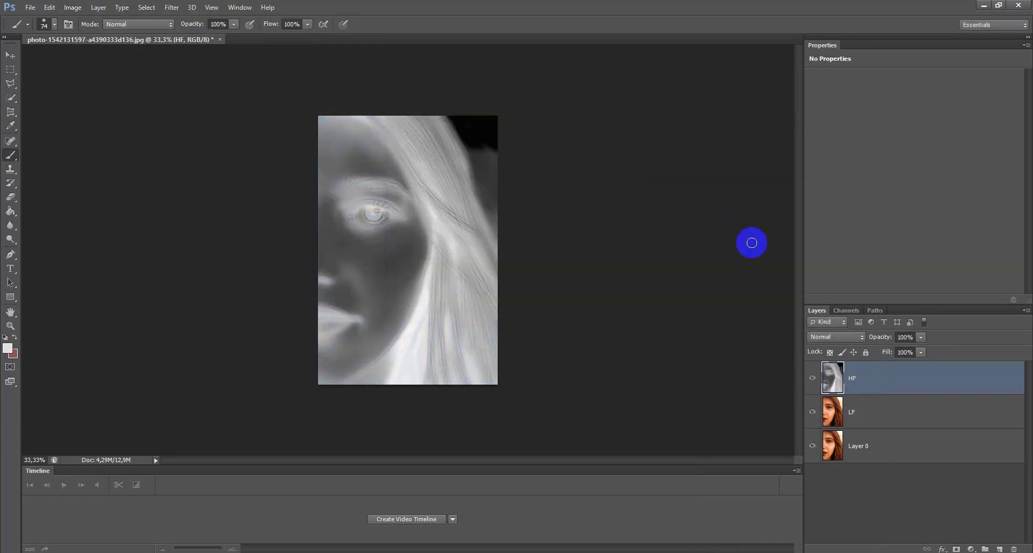
left_click(852, 343)
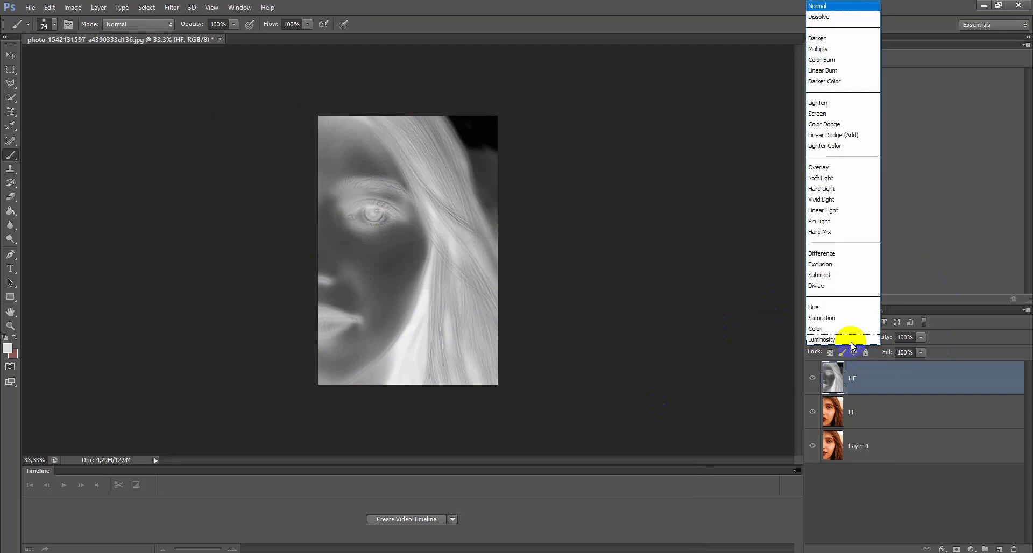
left_click(830, 163)
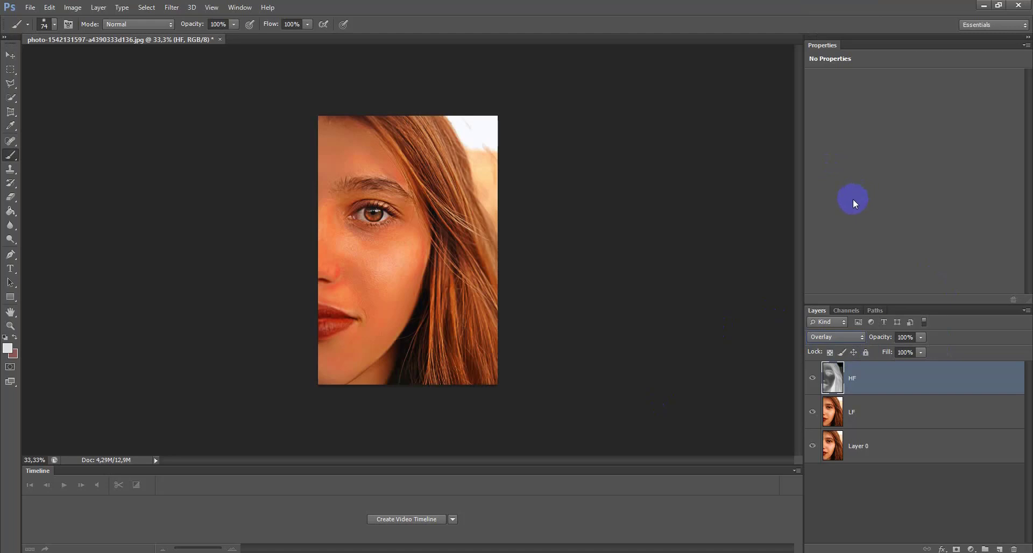
Apply a Gaussian Blur with a radius of 2,5 pixels to the HF layer
left_click(147, 7)
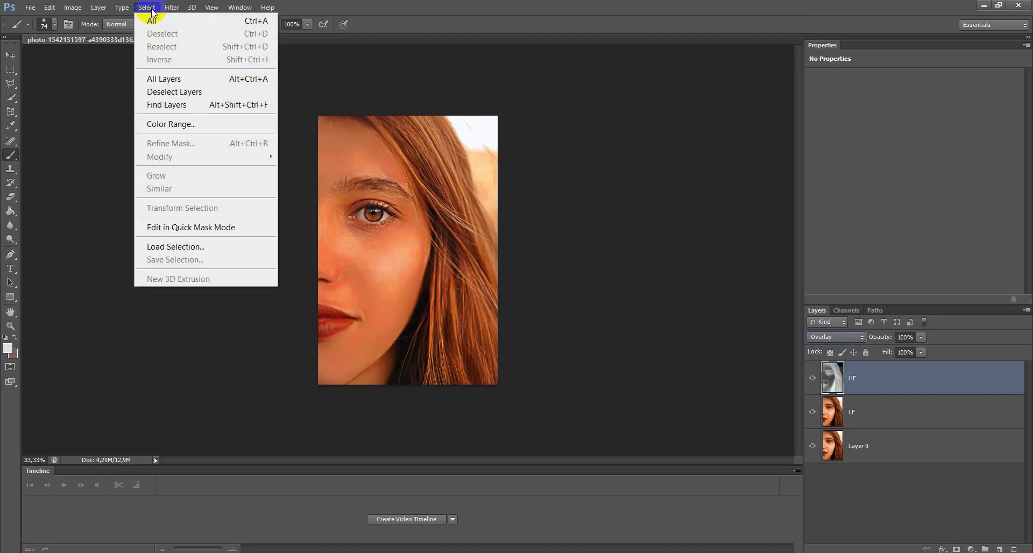
mouse_move(171, 7)
mouse_move(237, 144)
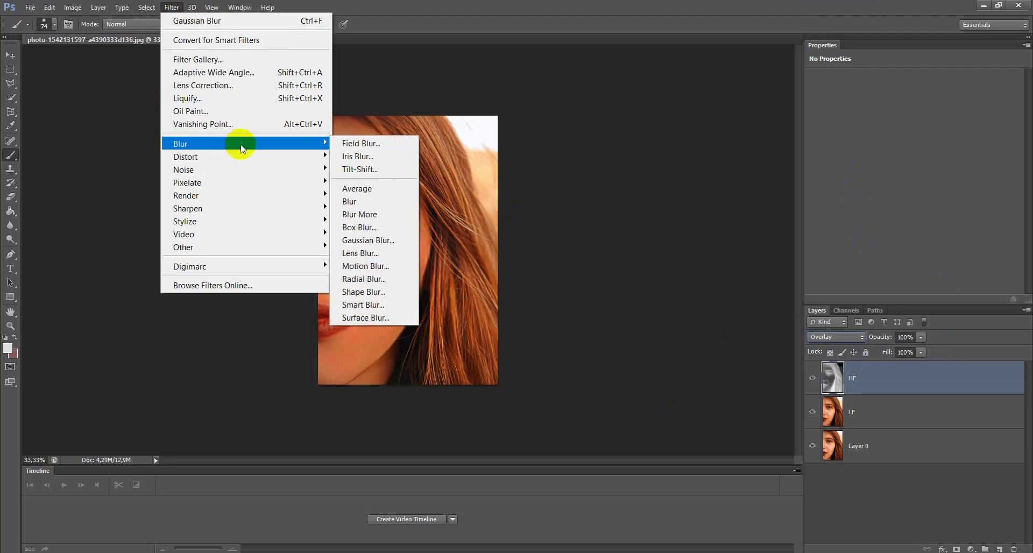
left_click(367, 240)
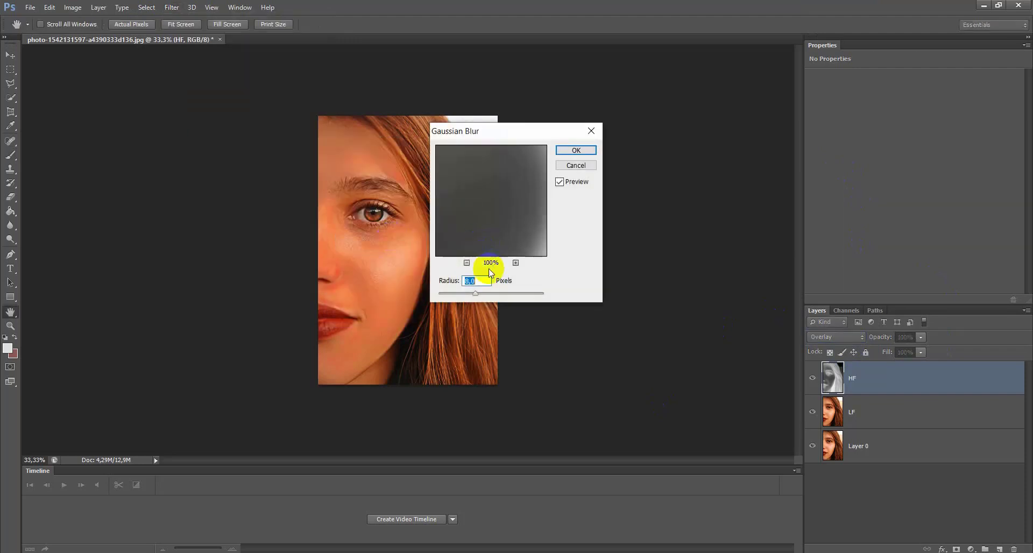
type("2,5")
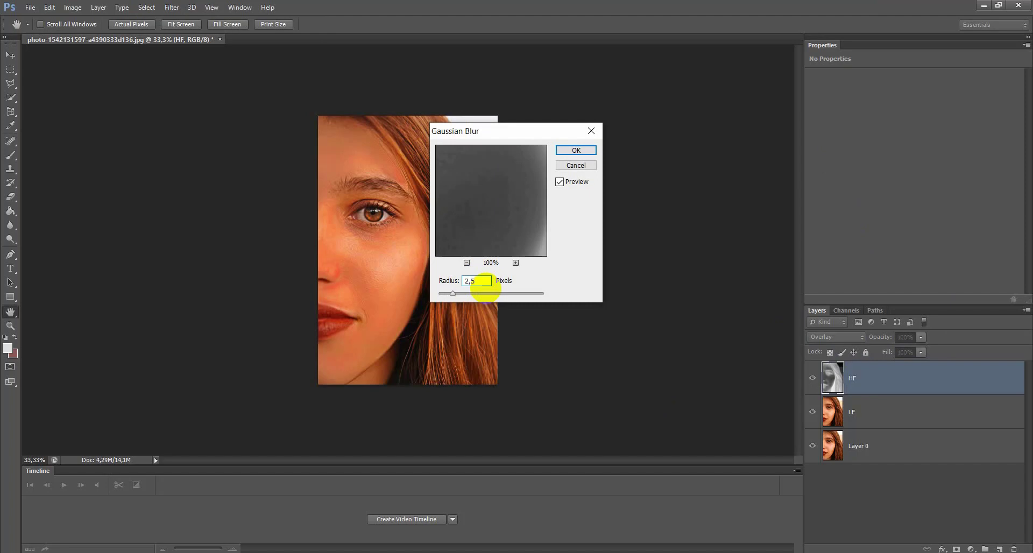
left_click(584, 151)
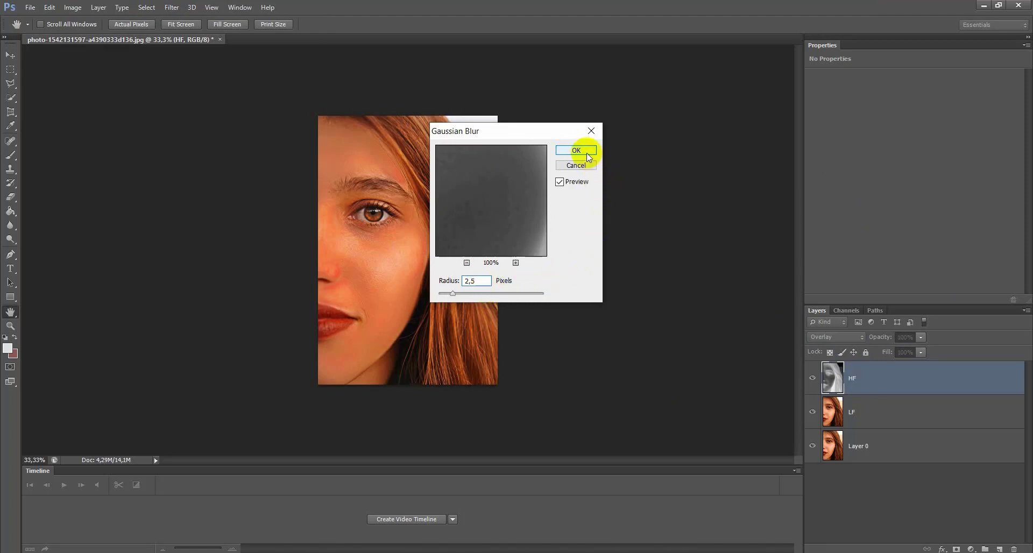
Add a layer mask to the HF layer and turn it black using Color Range with Fuzziness 0
key("b")
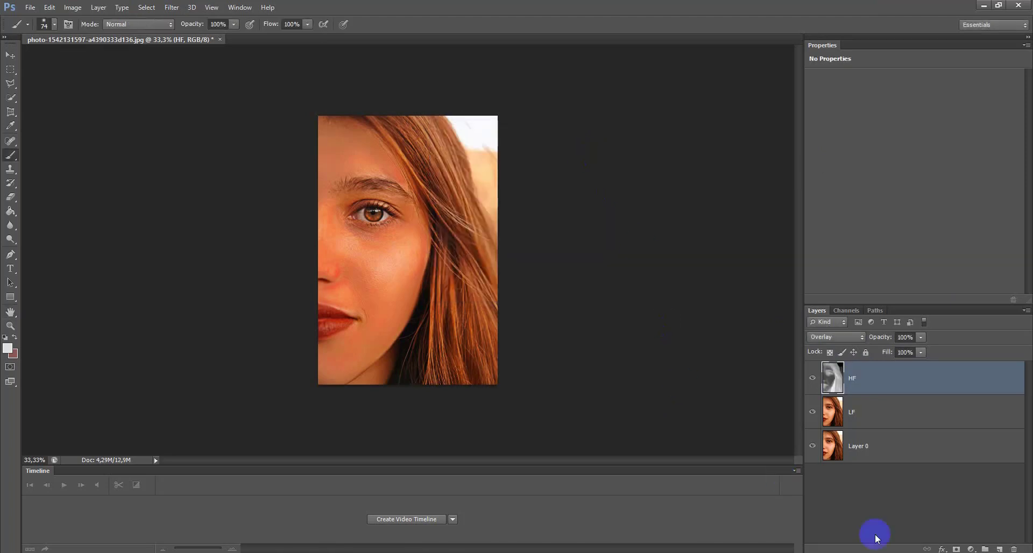
left_click(956, 549)
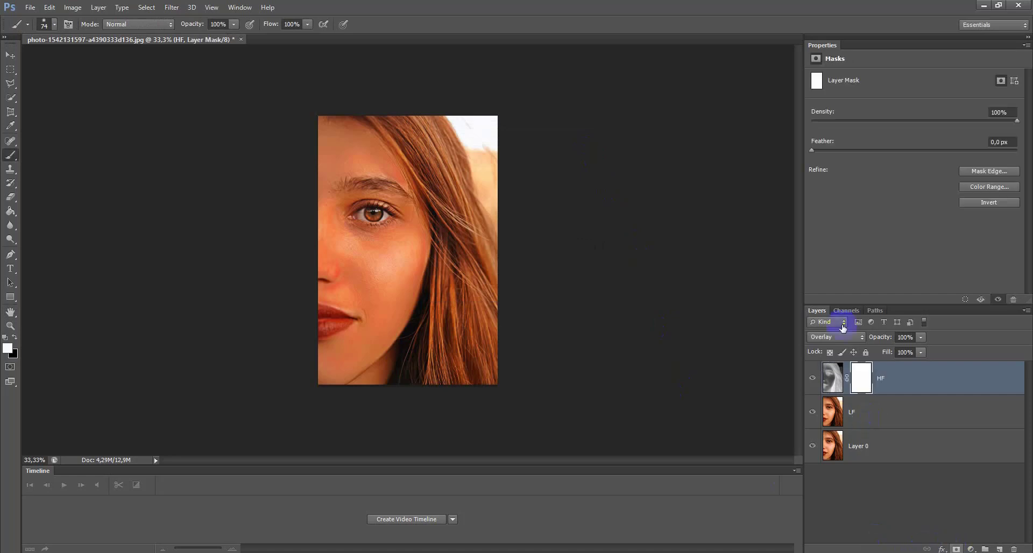
left_click(990, 187)
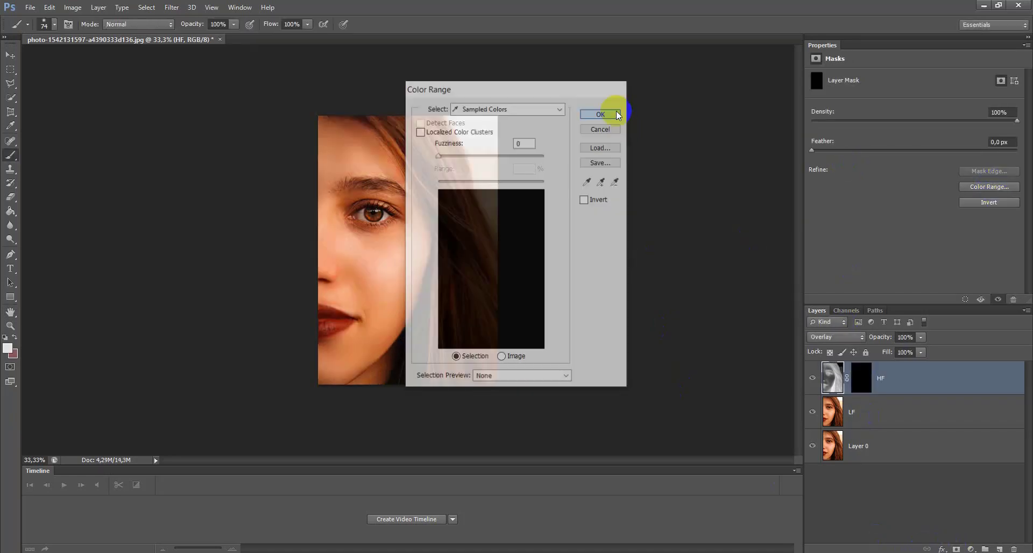
left_click(618, 115)
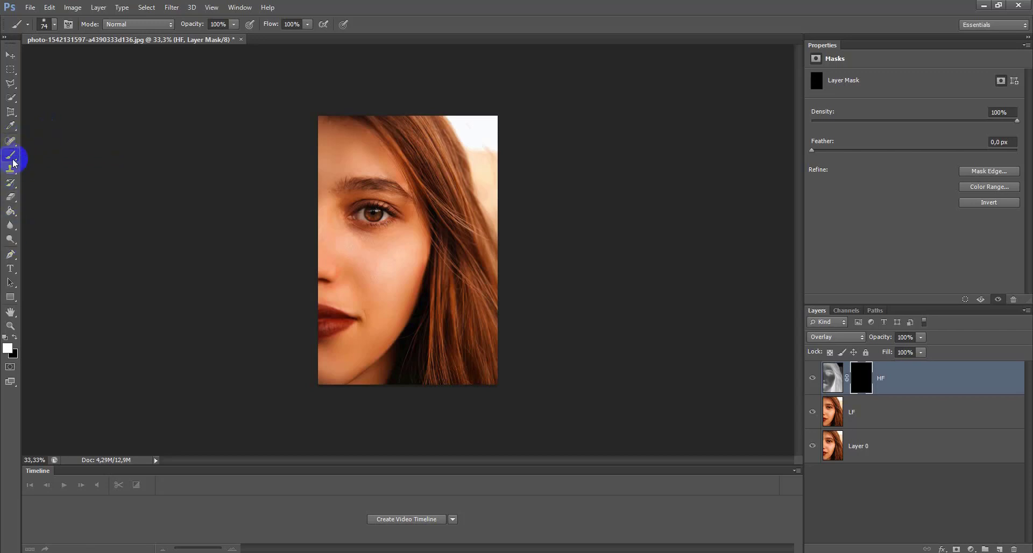
Paint white over the eye on the HF layer mask with a soft 45 px brush
left_click(52, 30)
left_click_drag(61, 67, 51, 61)
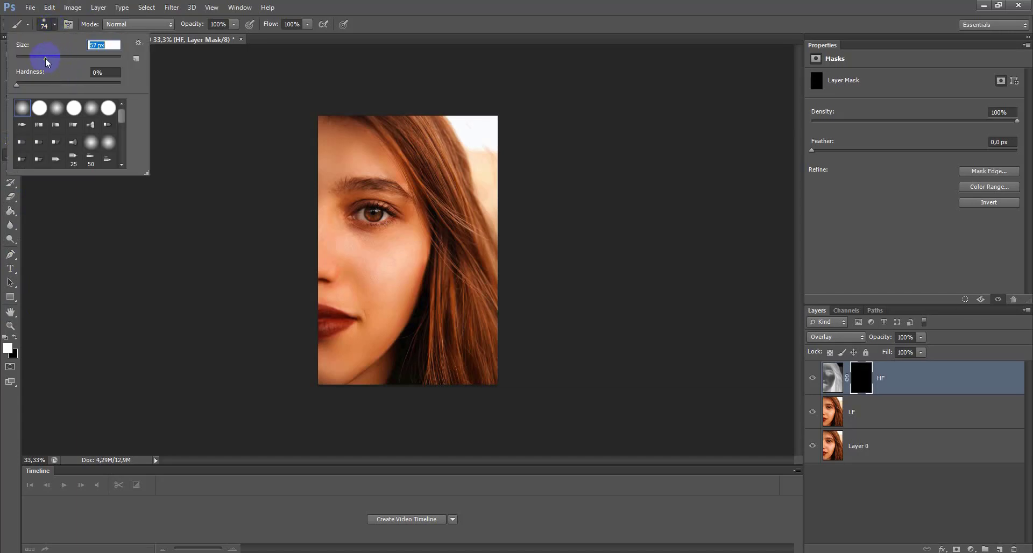
left_click(363, 206)
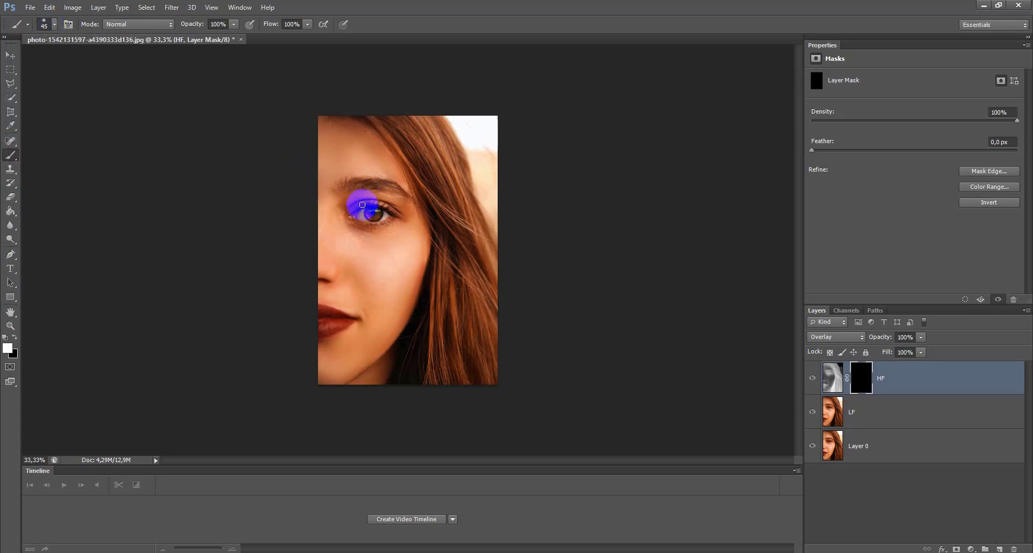
mouse_move(353, 216)
left_mouse_down()
mouse_move(398, 215)
mouse_move(365, 229)
mouse_move(353, 211)
mouse_move(398, 220)
mouse_move(375, 228)
mouse_move(377, 215)
mouse_move(396, 220)
mouse_move(375, 225)
mouse_move(411, 214)
mouse_move(454, 221)
left_mouse_up()
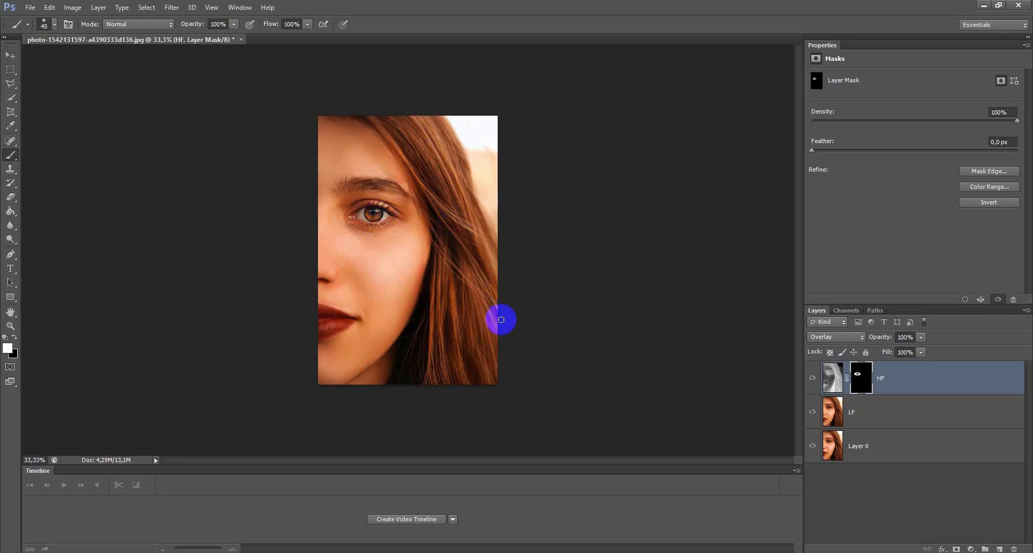
Duplicate the LF layer and merge the masked HF layer with the copy
left_click(867, 420)
key("ctrl+j")
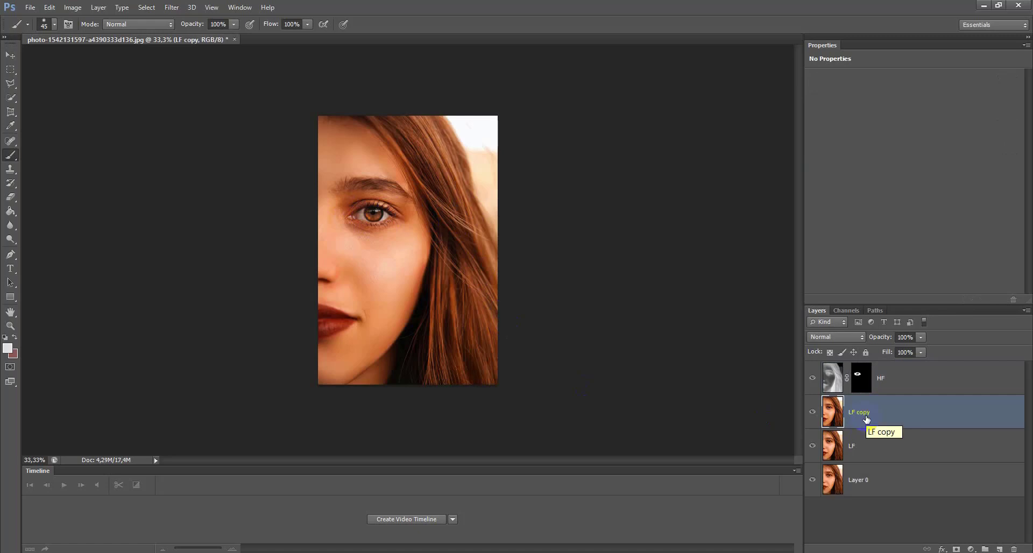
left_click(908, 382)
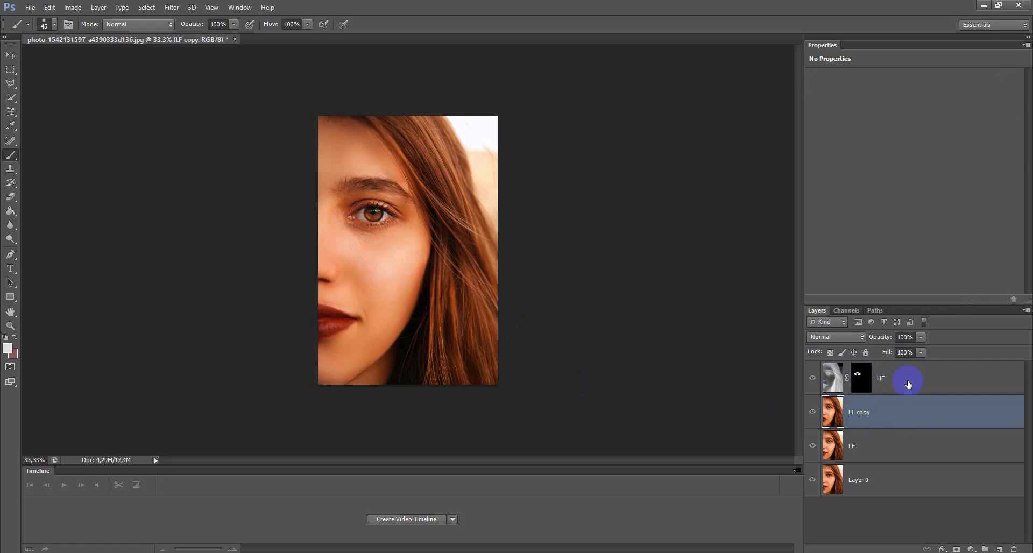
left_click(902, 411, "shift")
right_click(903, 411)
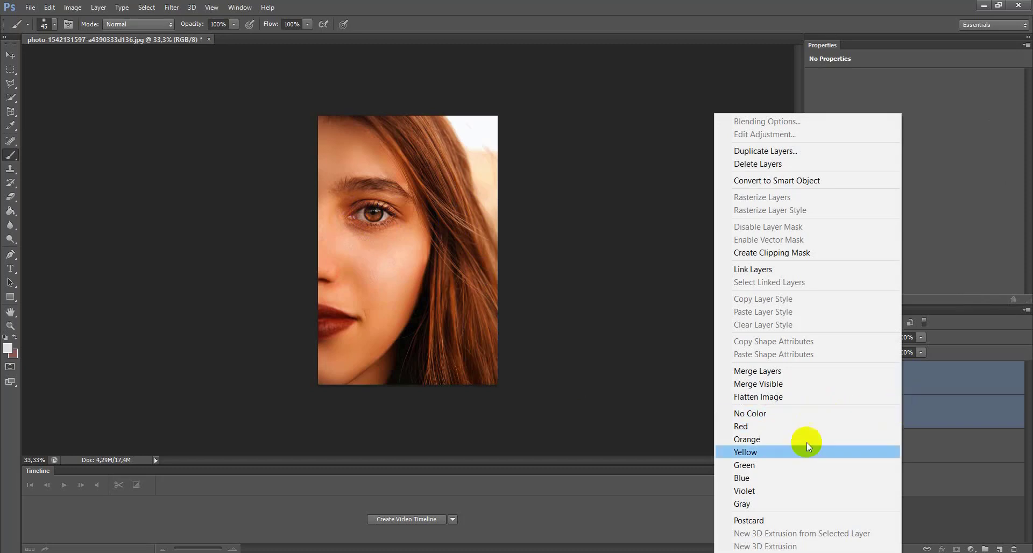
left_click(767, 370)
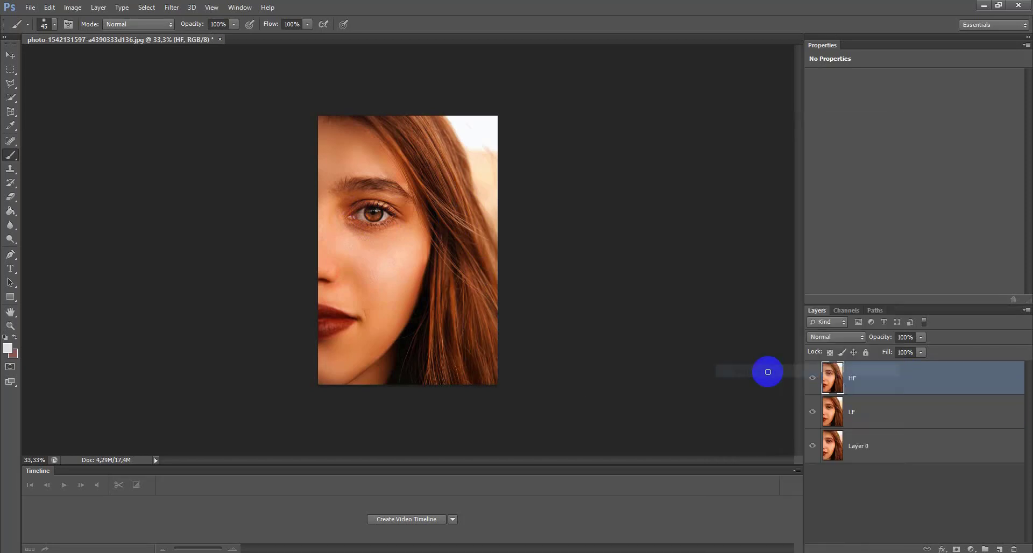
Compare the HF, LF and Layer 0 versions by toggling their visibility, leaving HF and Layer 0 shown and LF hidden
left_click(813, 412)
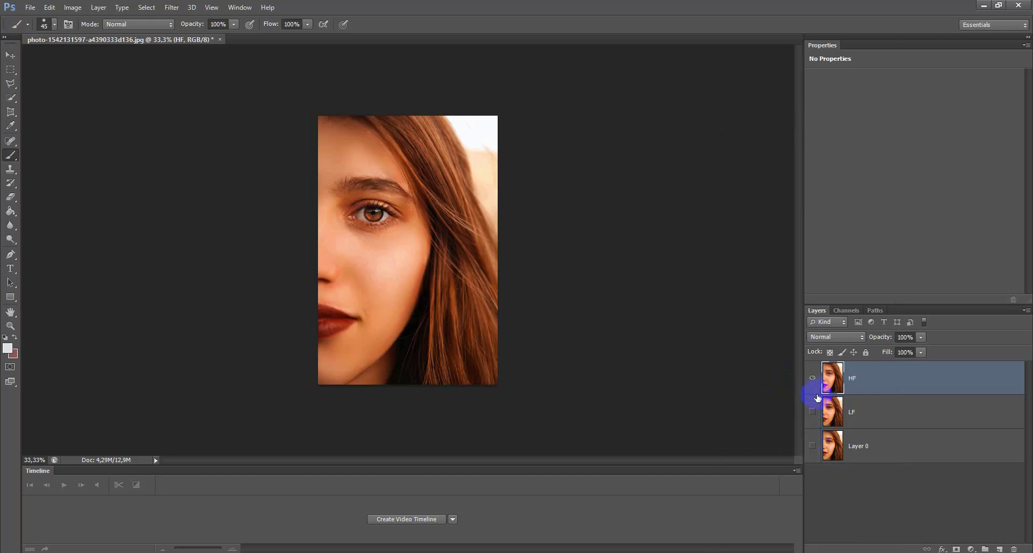
left_click(812, 412)
left_click(814, 378)
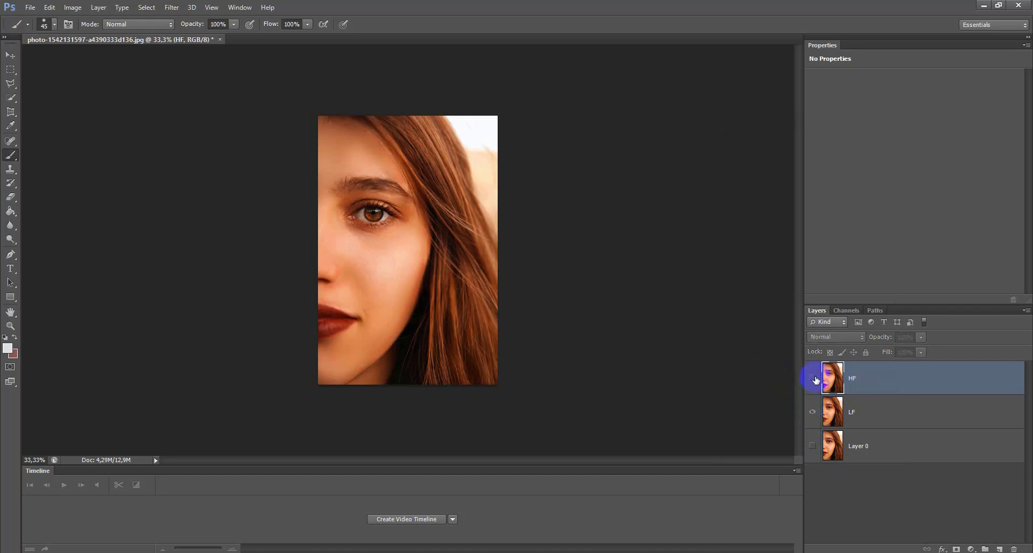
left_click(813, 379)
left_click(814, 379)
left_click(813, 379)
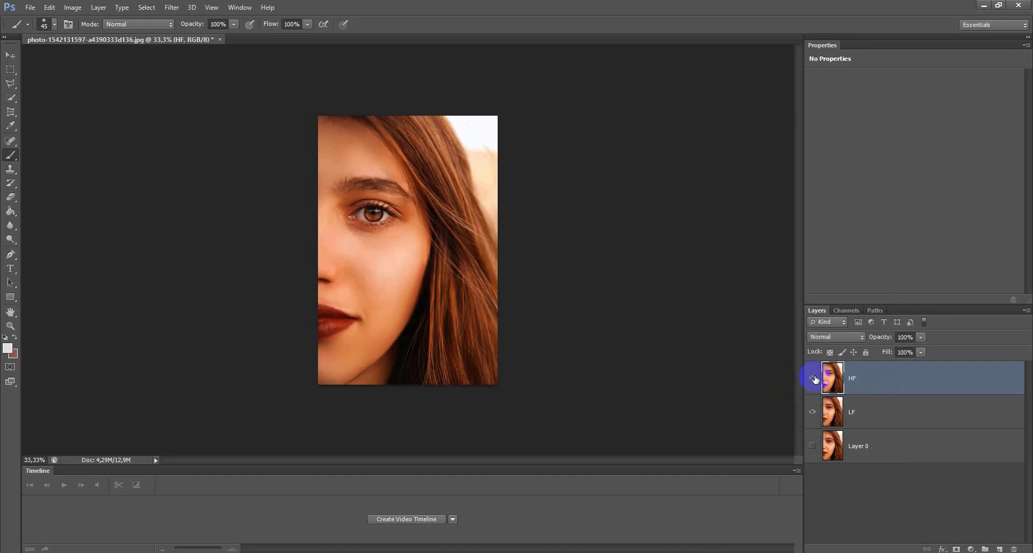
left_click(813, 447)
left_click(813, 379)
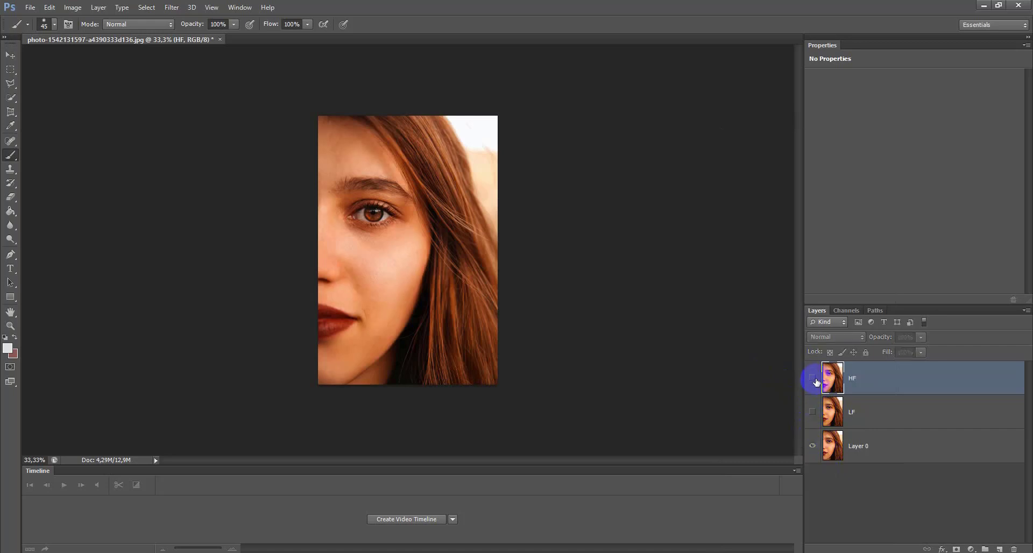
left_click(813, 378)
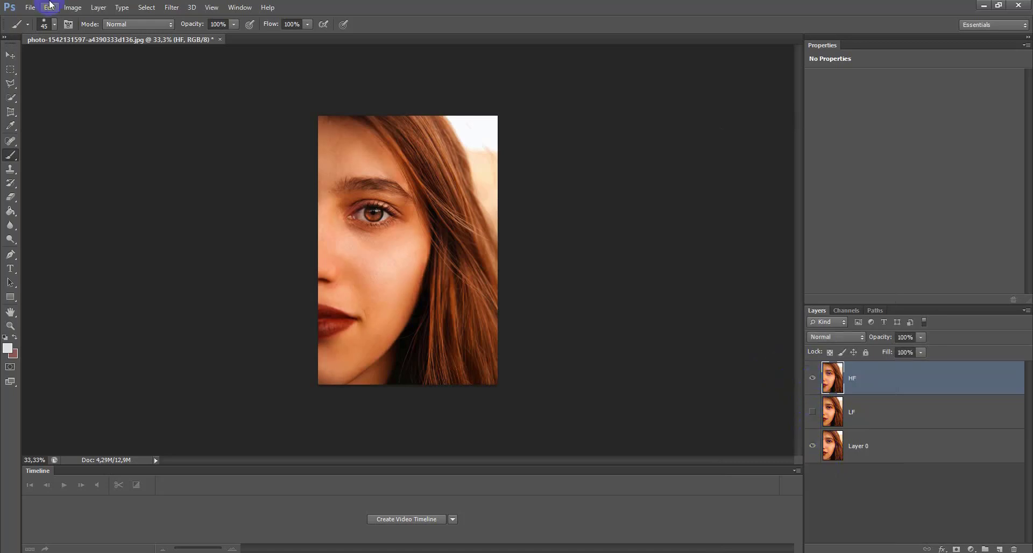
Save the HF version to the desktop as a JPEG named ed1 at quality 12 (Maximum)
left_click(30, 7)
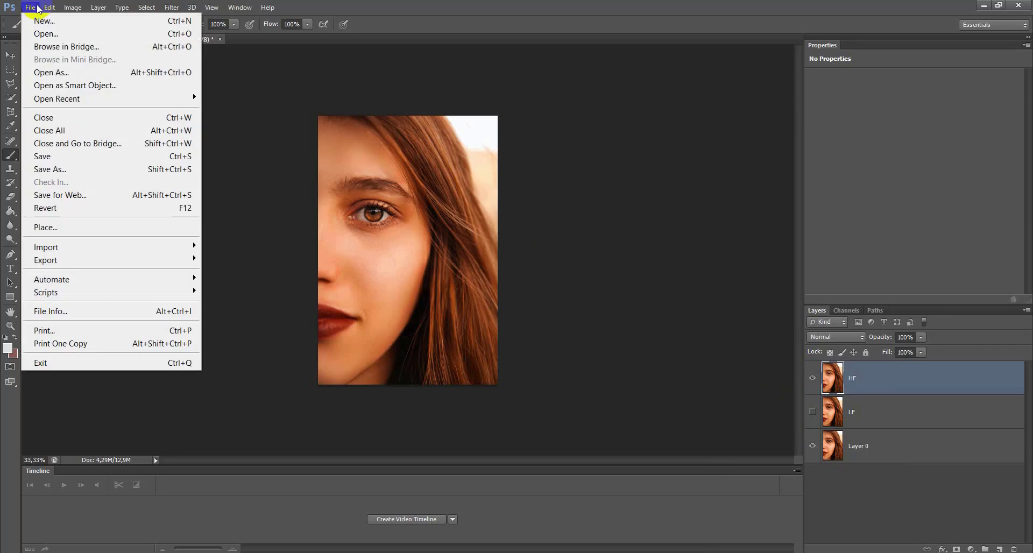
left_click(117, 170)
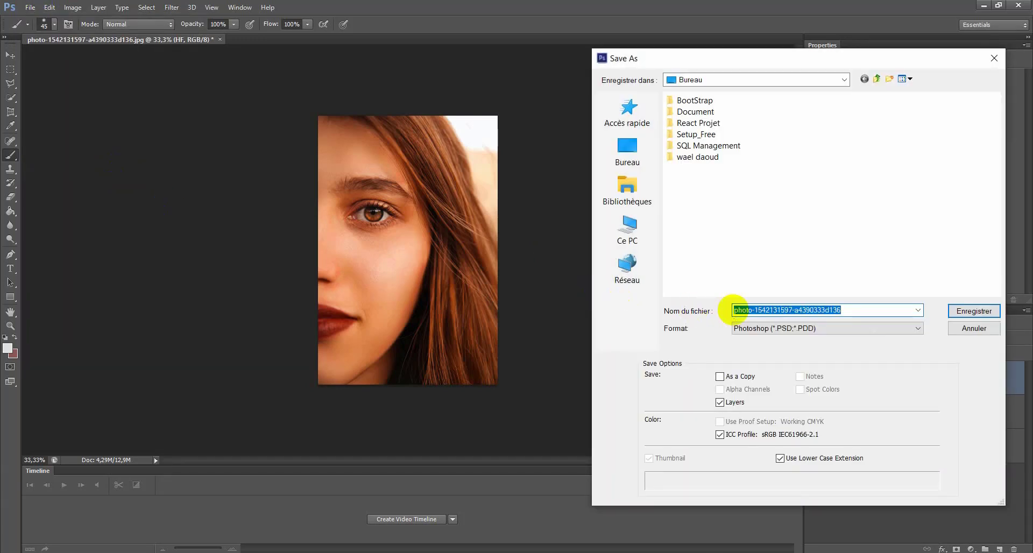
type("ed1")
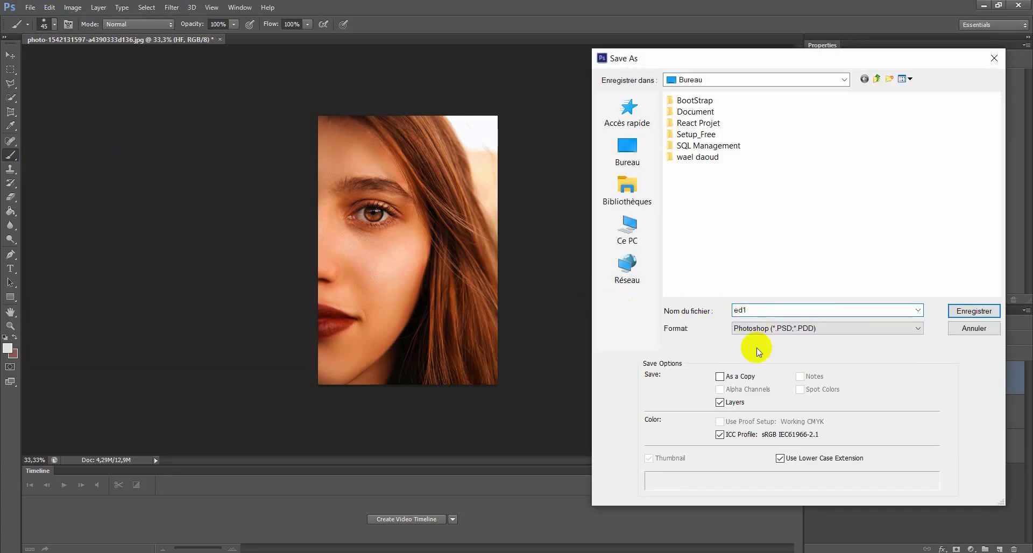
left_click(774, 326)
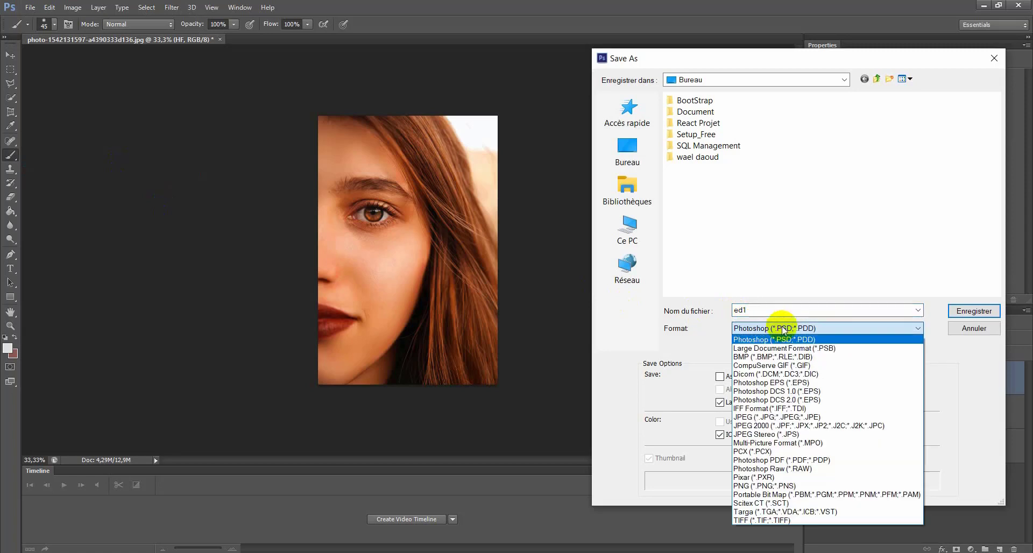
left_click(791, 417)
left_click(957, 317)
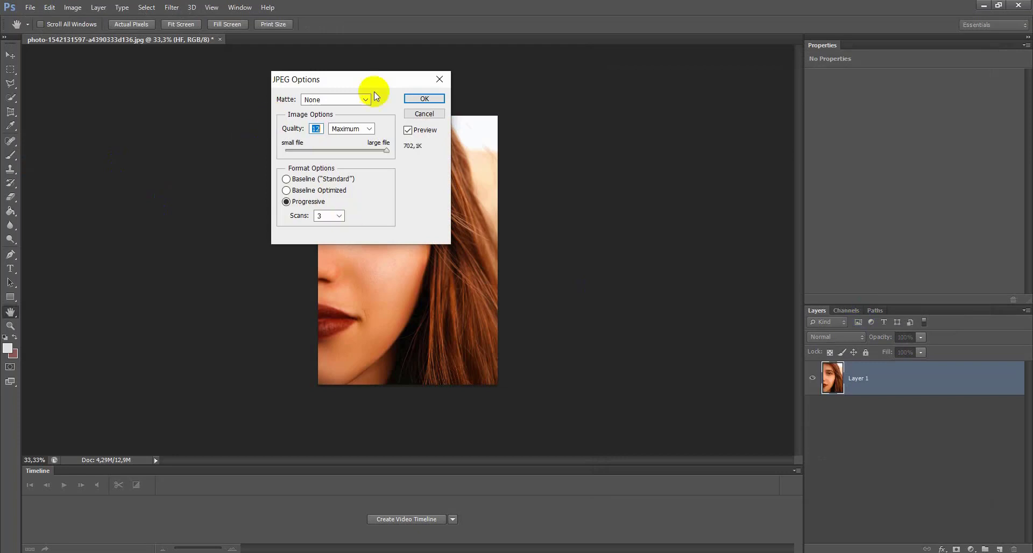
left_click(425, 99)
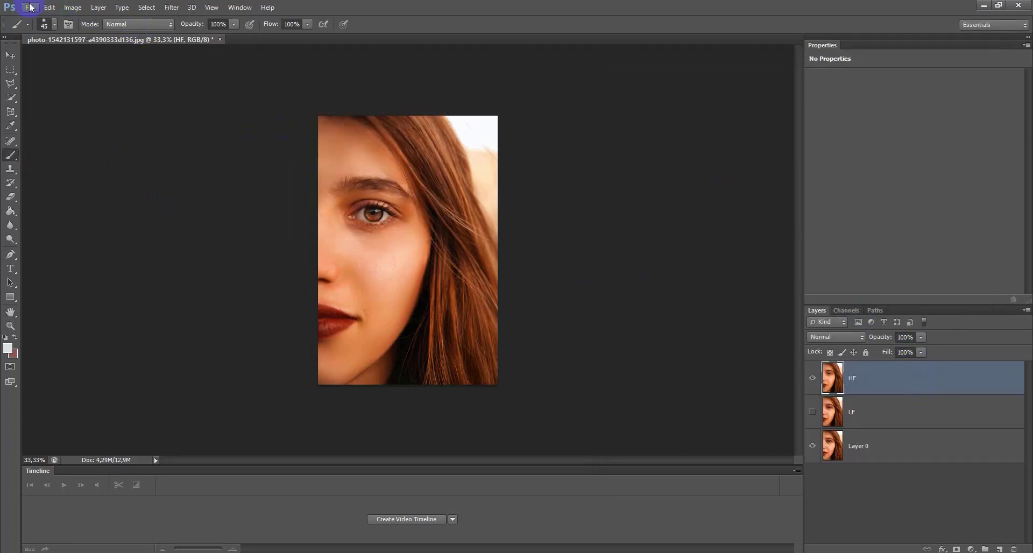
Save the version with HF hidden and LF shown as a JPEG named ed2, and switch to the desktop
left_click(812, 378)
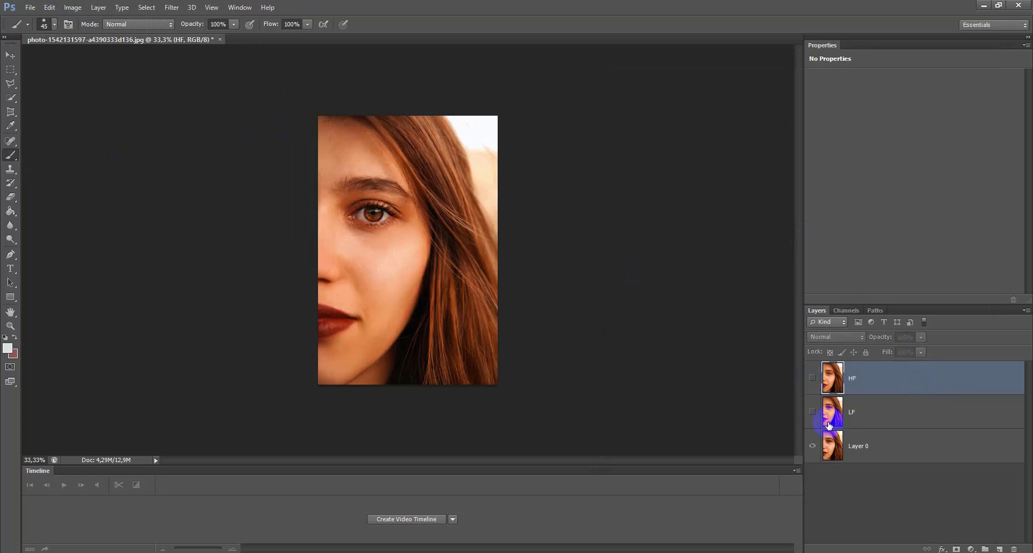
left_click(813, 412)
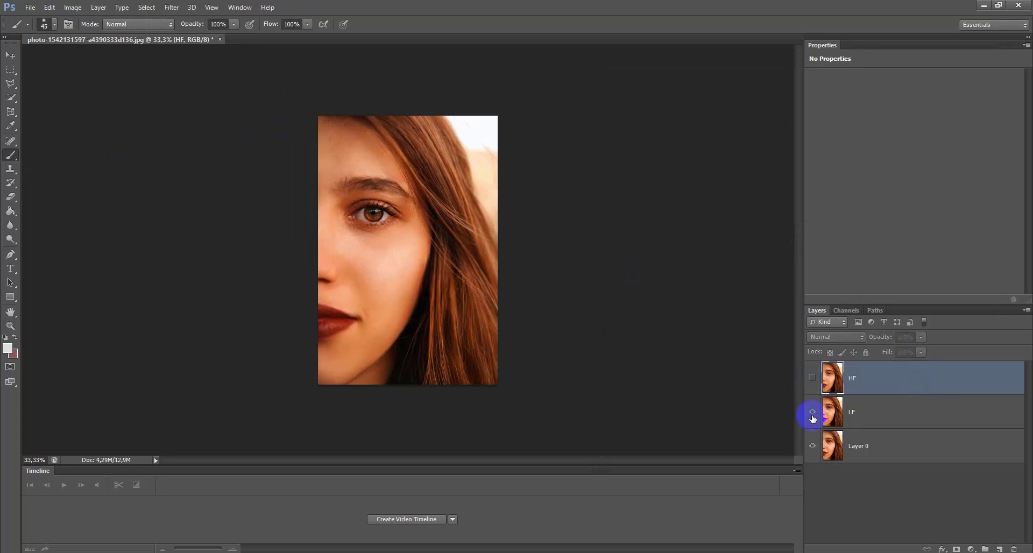
left_click(30, 8)
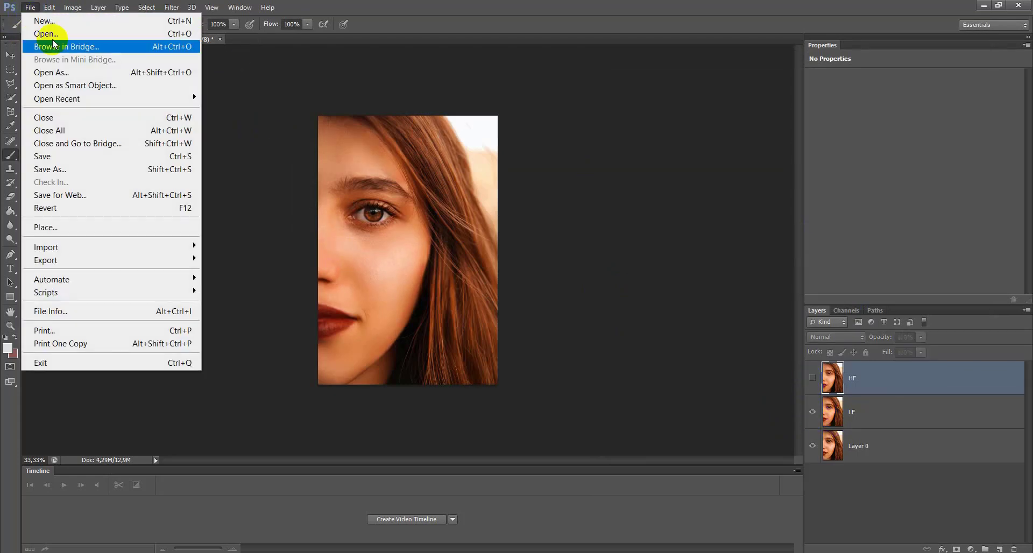
left_click(143, 163)
type("ed2")
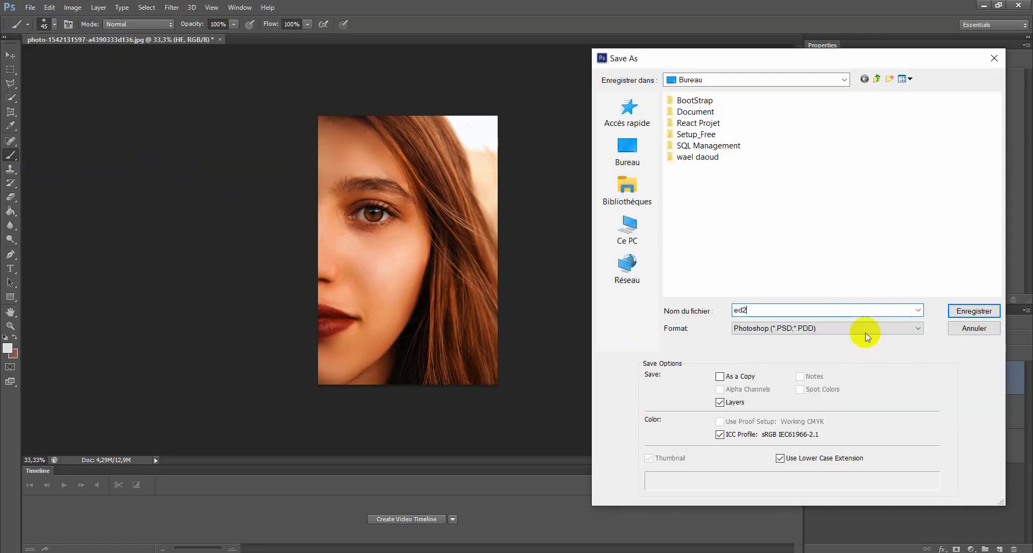
left_click(866, 332)
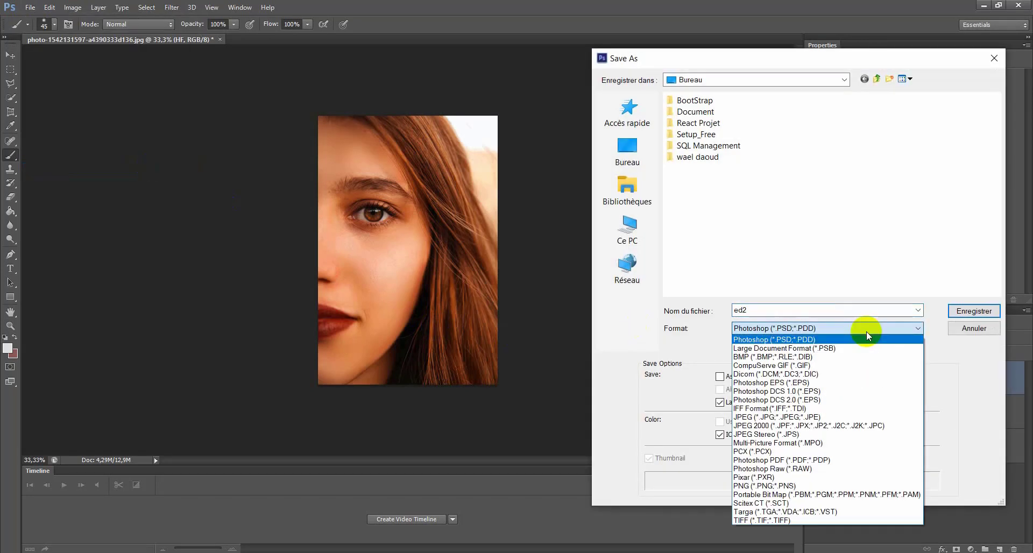
left_click(834, 420)
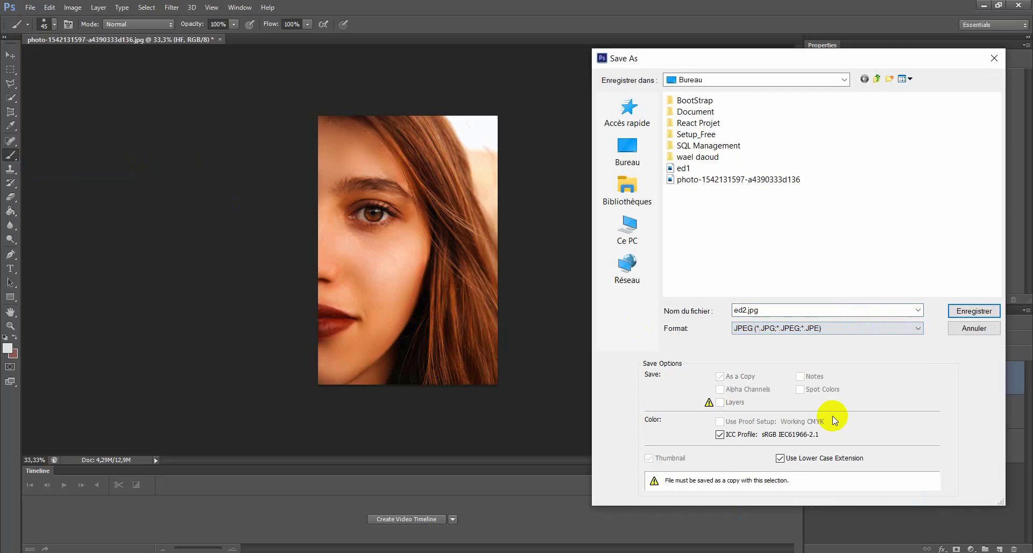
left_click(955, 311)
left_click(429, 93)
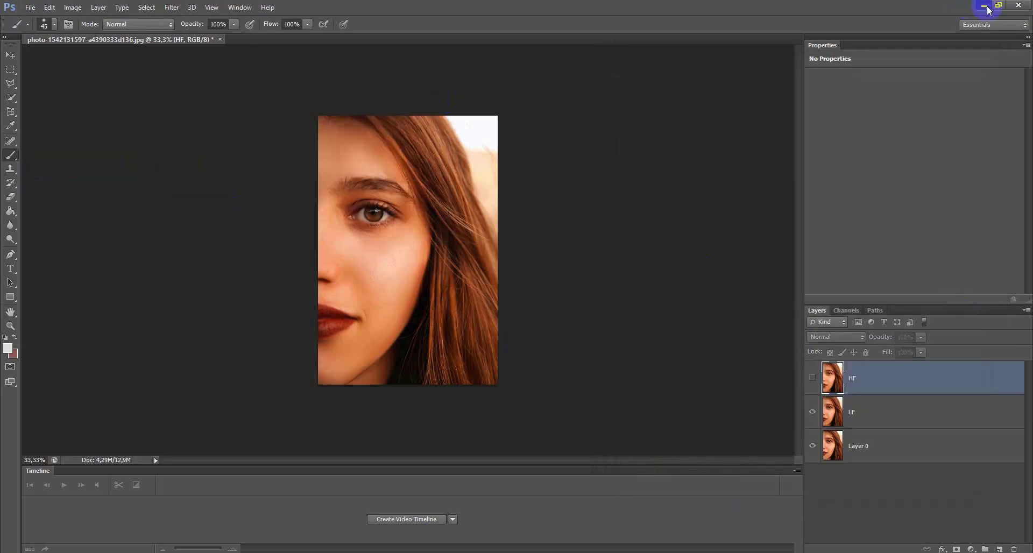
left_click(985, 7)
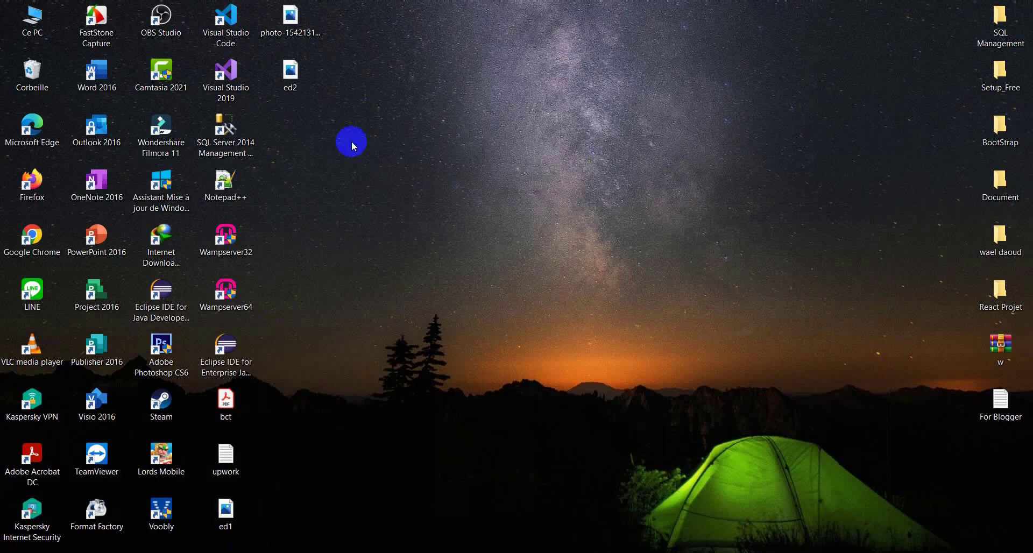
left_click(308, 26)
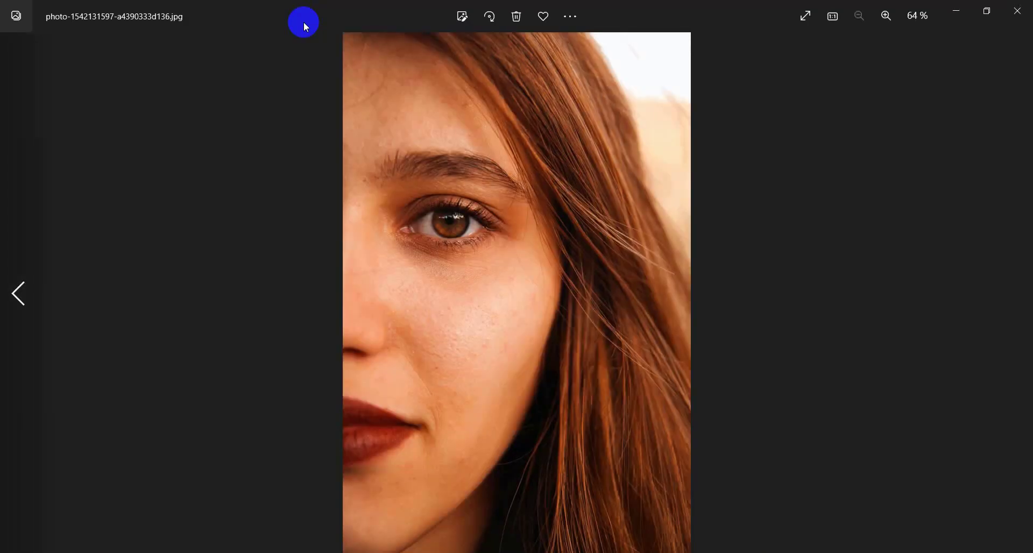
key("Left")
key("Right")
key("Left")
key("Right")
key("Left")
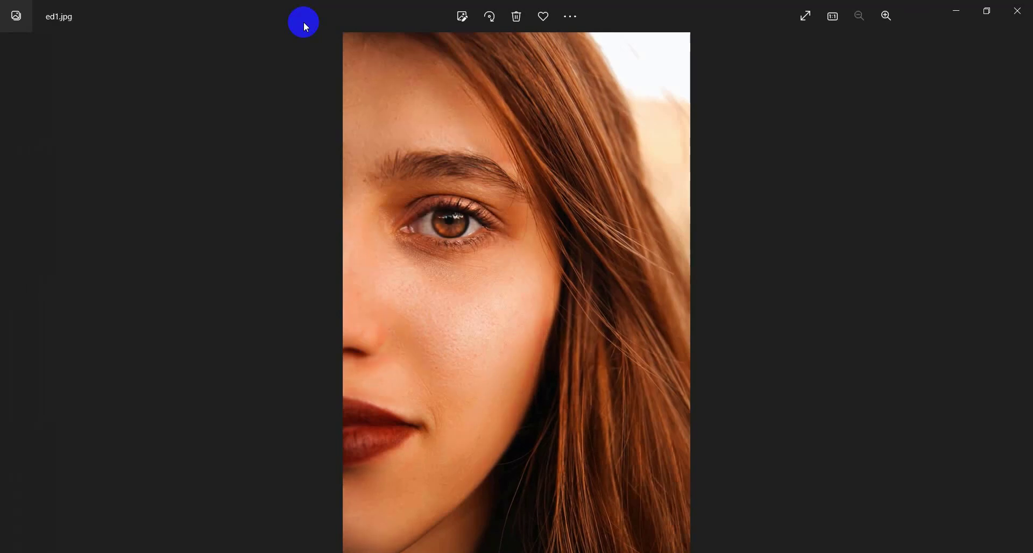
key("Left")
key("Right")
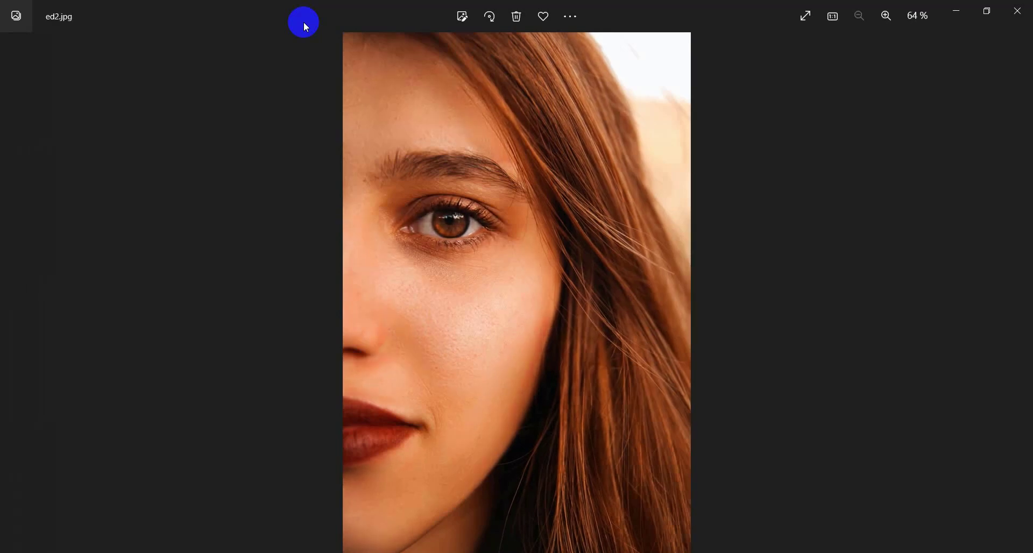
key("Left")
key("Right")
key("Left")
key("Right")
key("Left")
key("Right")
key("Right")
key("Left")
key("Left")
key("Right")
key("Right")
key("Left")
key("Left")
key("Right")
key("Right")
key("Left")
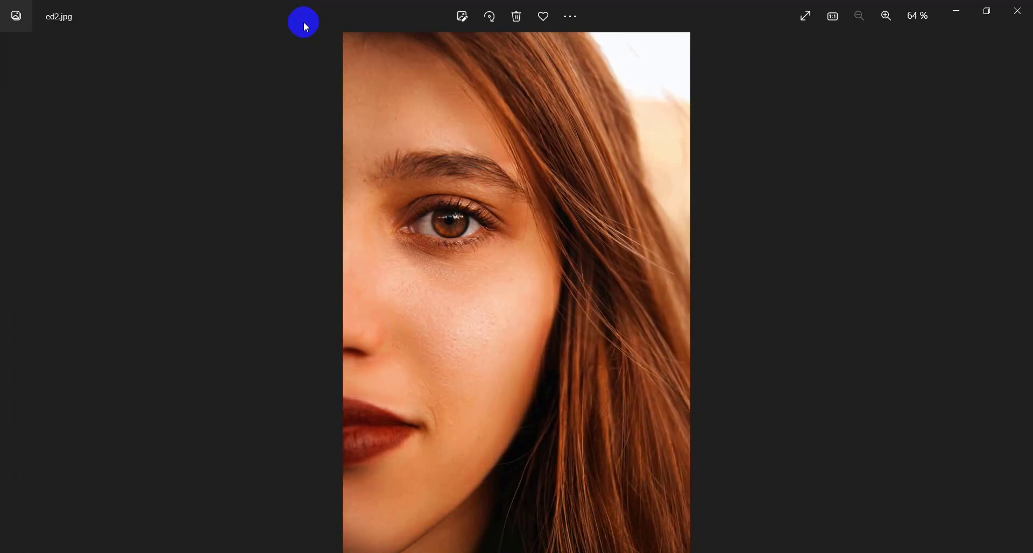
key("Left")
key("Right")
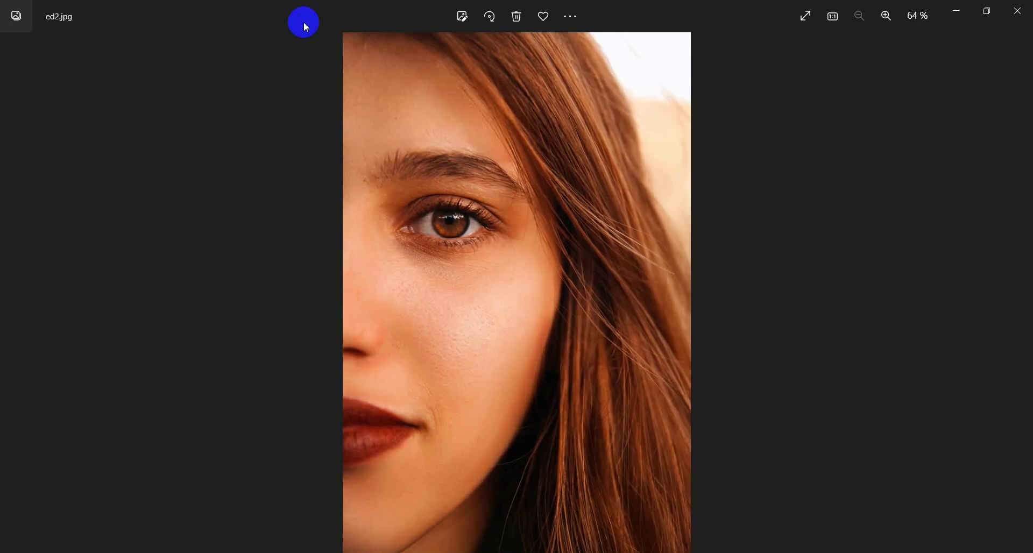
key("Right")
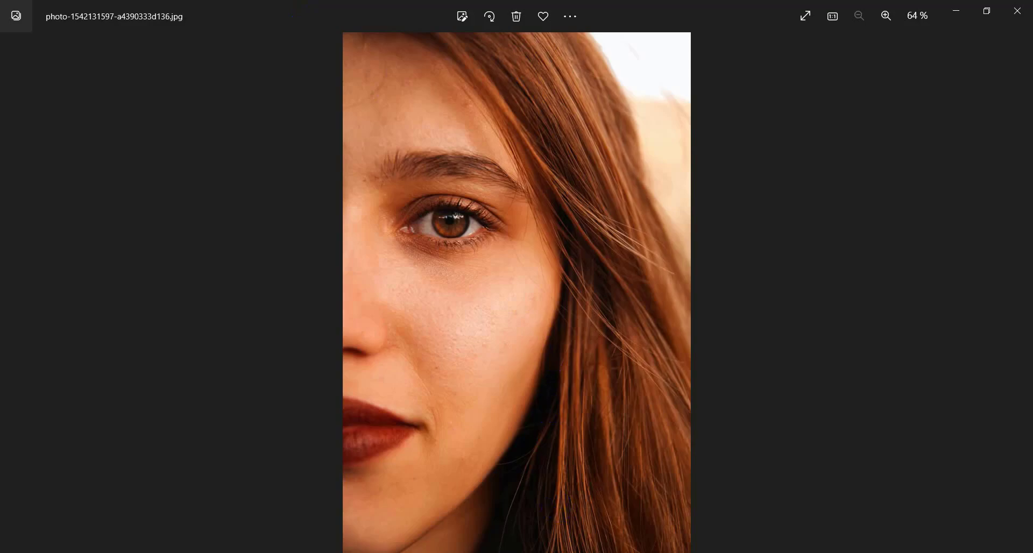